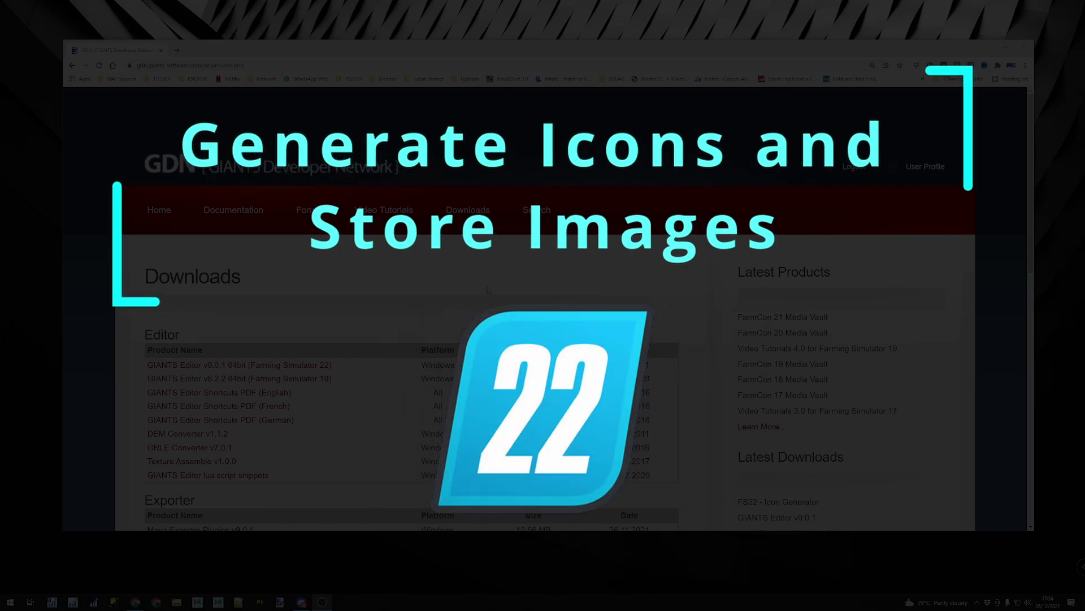
Download the Farming Simulator 22 - Icon Generator zip from GDN's Modding downloads
{"action": "scroll", "coordinate": [457, 300], "scroll_direction": "down", "scroll_amount": 3}
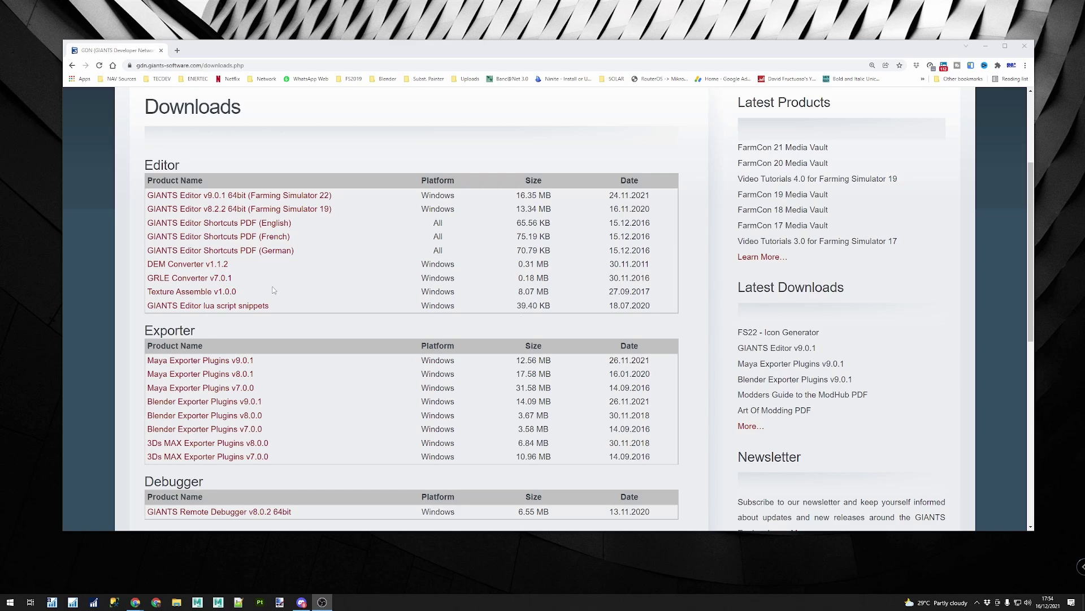
{"action": "scroll", "coordinate": [315, 245], "scroll_direction": "down", "scroll_amount": 2}
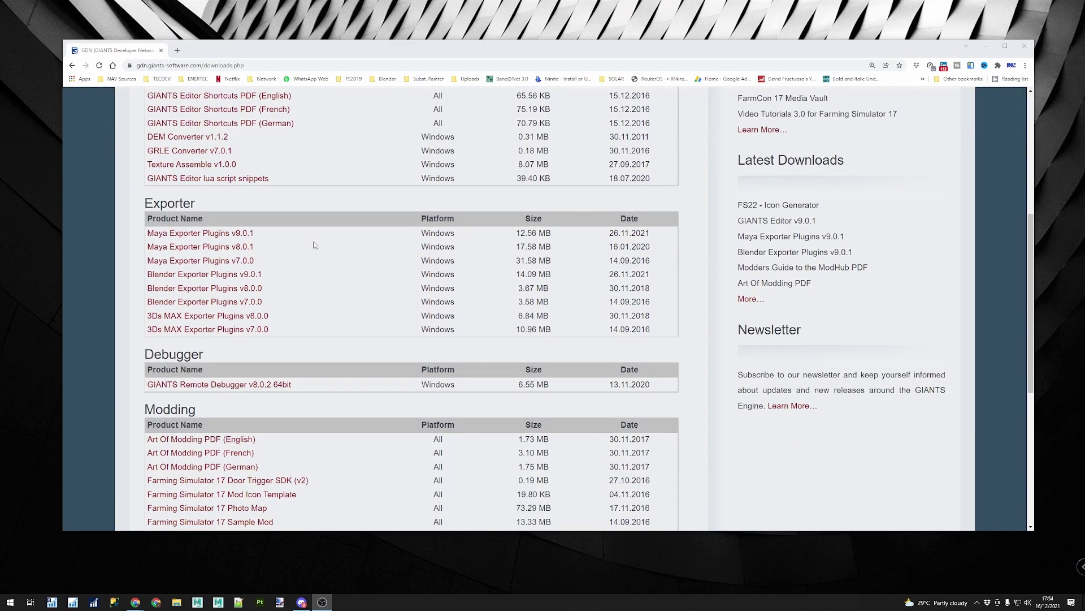
{"action": "scroll", "coordinate": [315, 245], "scroll_direction": "down", "scroll_amount": 3}
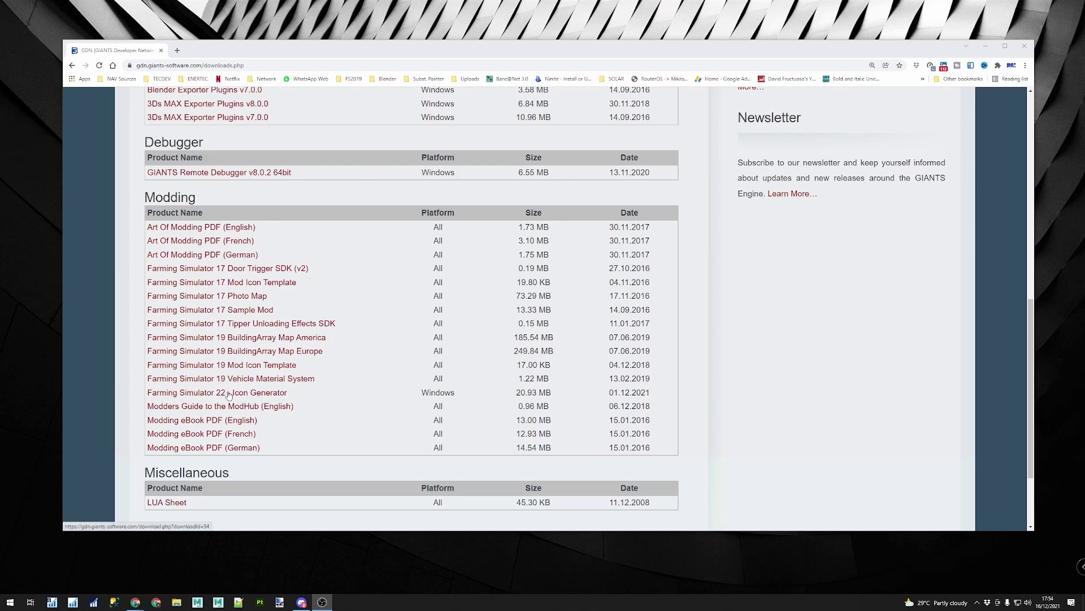
{"action": "left_click", "coordinate": [262, 395]}
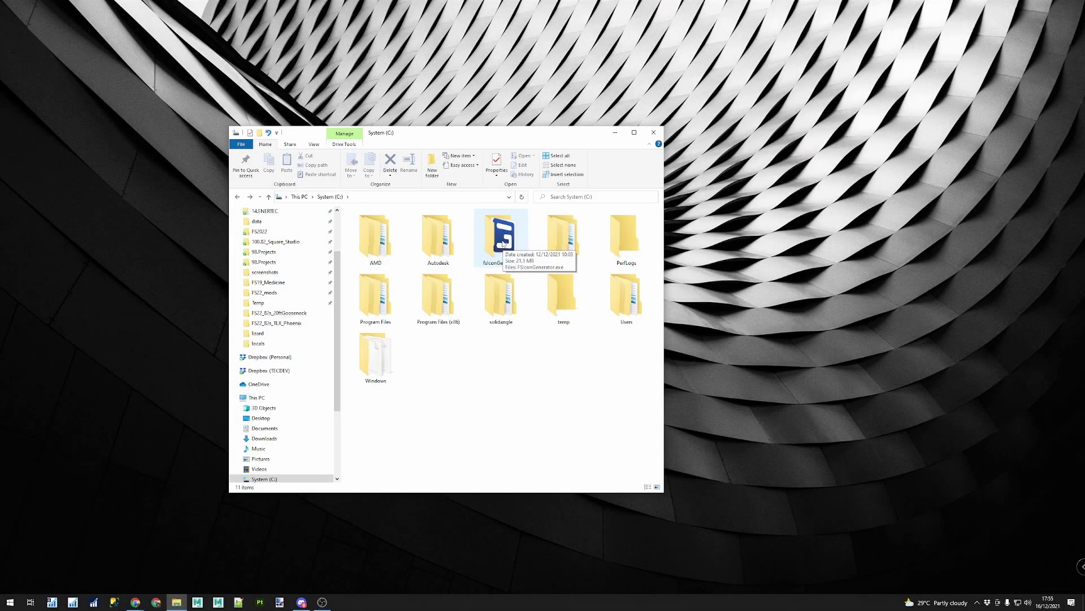
Open C:\fsIconGenerator, which holds only FSIconGenerator.exe
{"action": "double_click", "coordinate": [502, 243]}
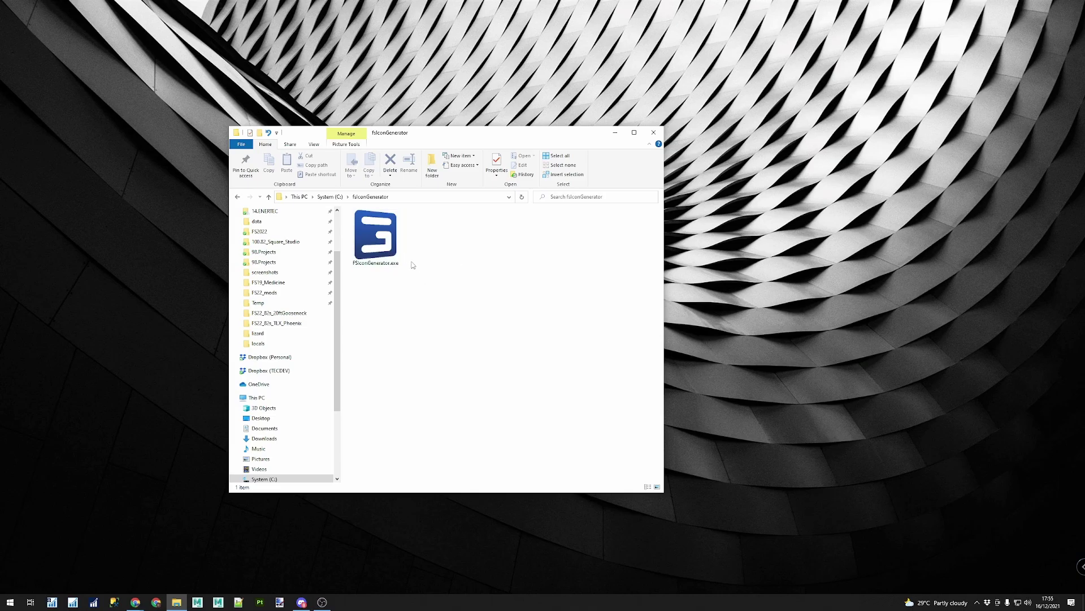
Enable 'Run this program as an administrator' in FSIconGenerator.exe's Compatibility properties and apply it
{"action": "right_click", "coordinate": [388, 249]}
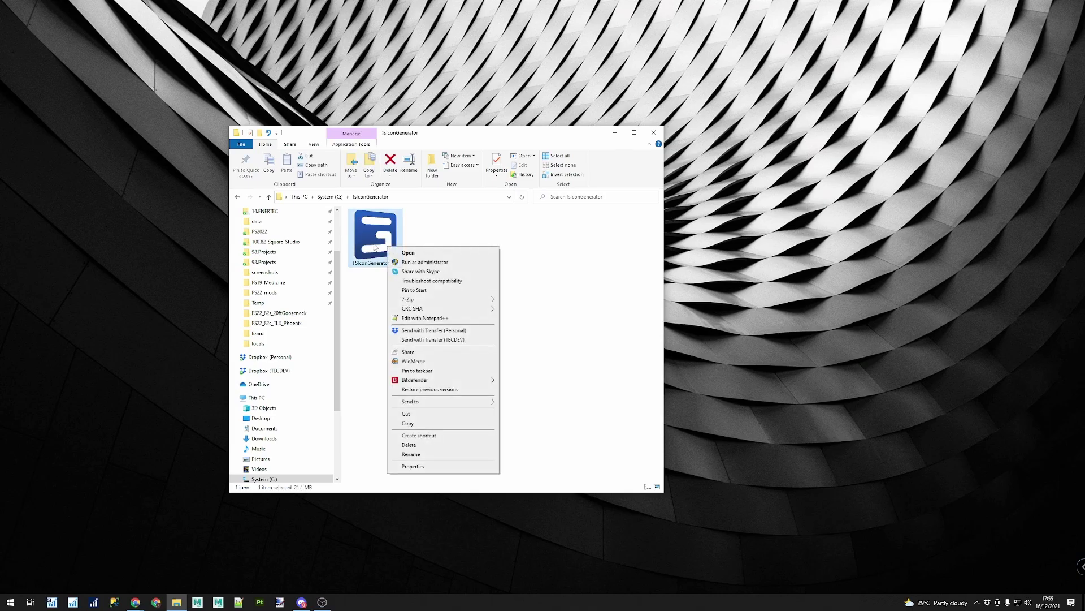
{"action": "left_click", "coordinate": [440, 470]}
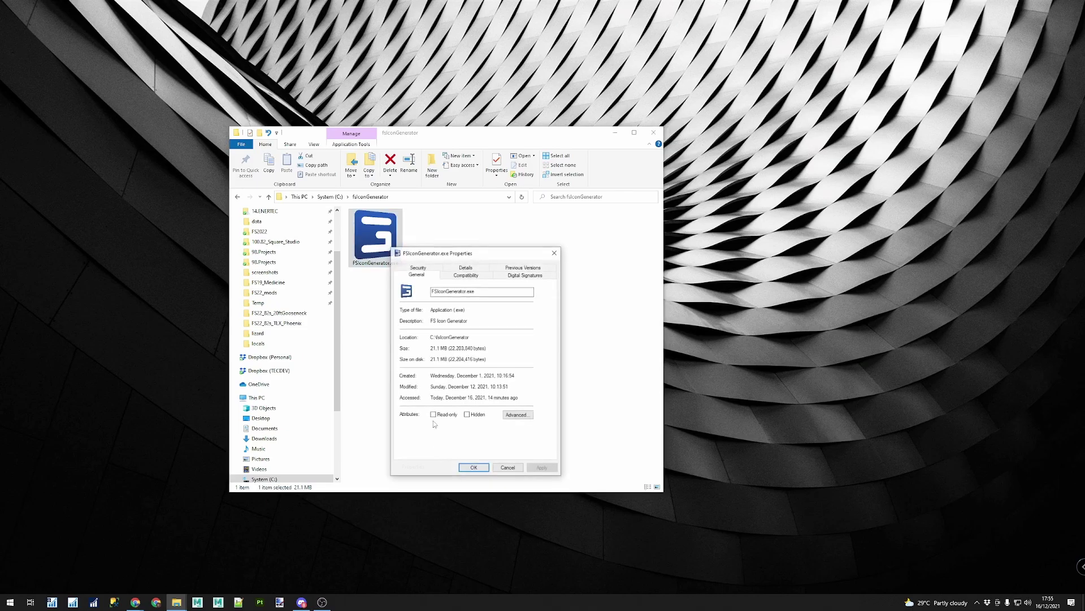
{"action": "left_click_drag", "start_coordinate": [461, 257], "coordinate": [486, 224]}
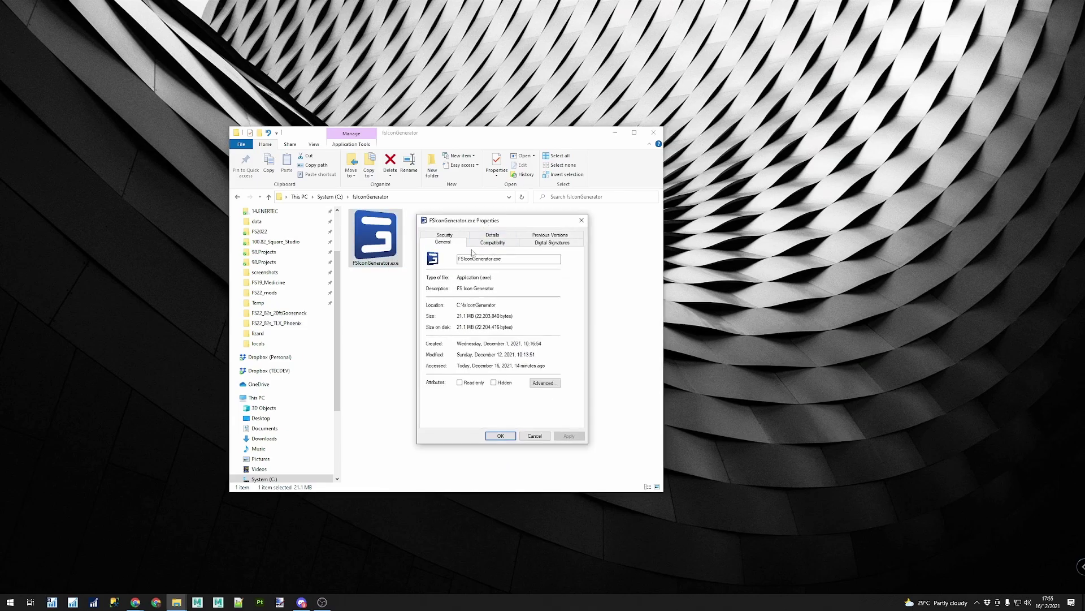
{"action": "left_click", "coordinate": [497, 244]}
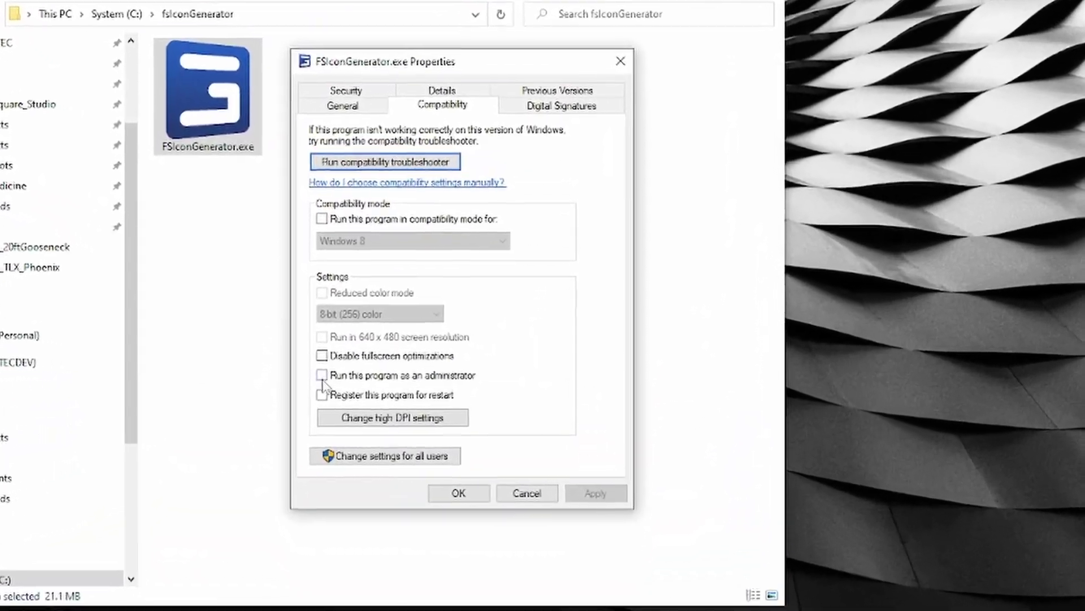
{"action": "left_click", "coordinate": [321, 376]}
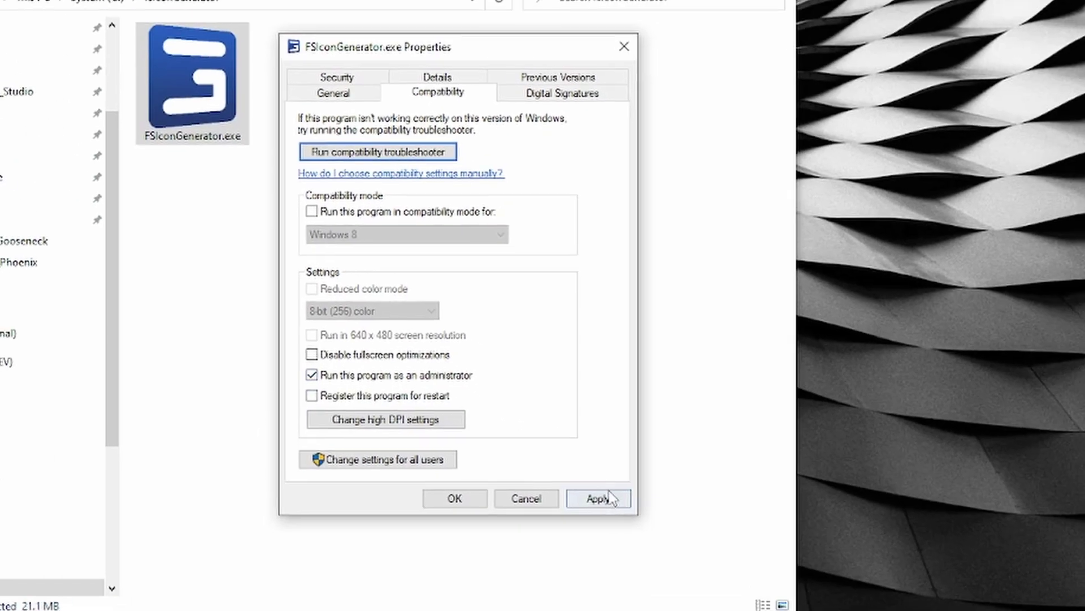
{"action": "left_click", "coordinate": [608, 521]}
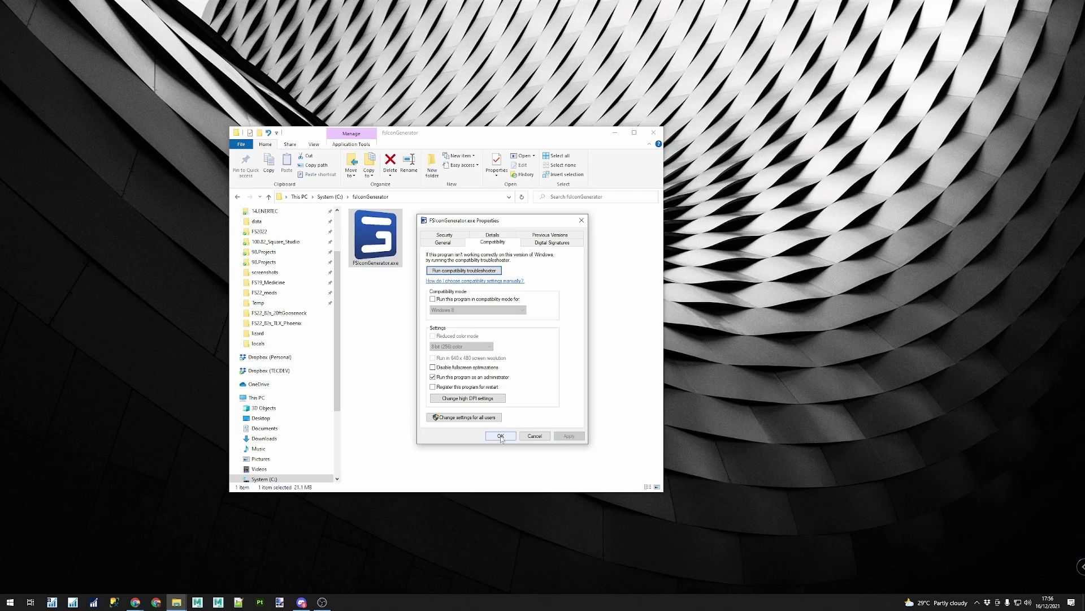
{"action": "left_click", "coordinate": [501, 436]}
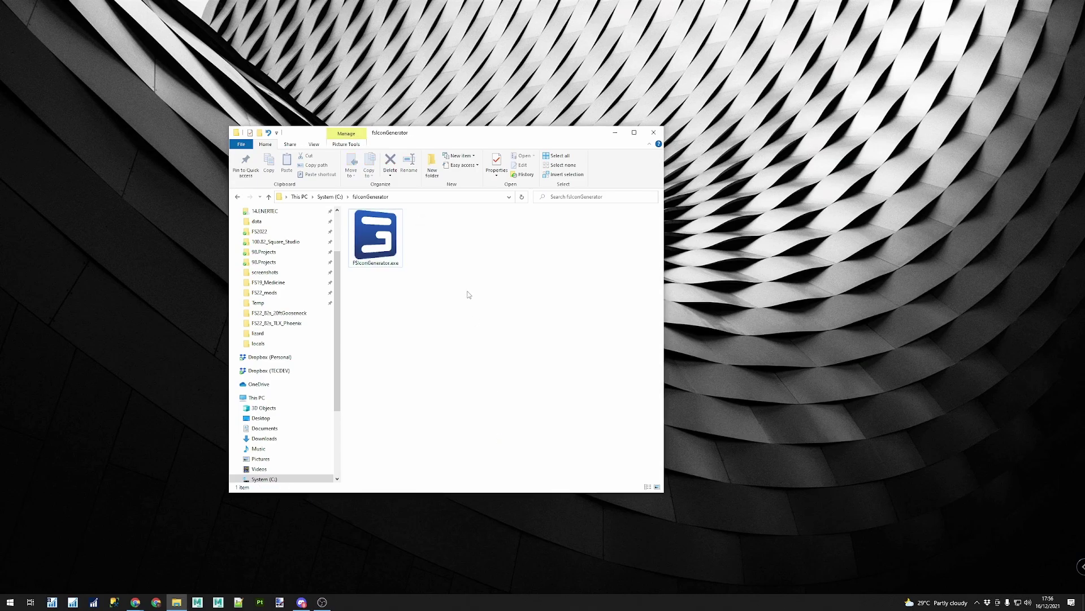
Launch the Icon Generator and set Game Directory to Z:\SteamLibrary\steamapps\common\Farming Simulator 22
{"action": "double_click", "coordinate": [375, 236]}
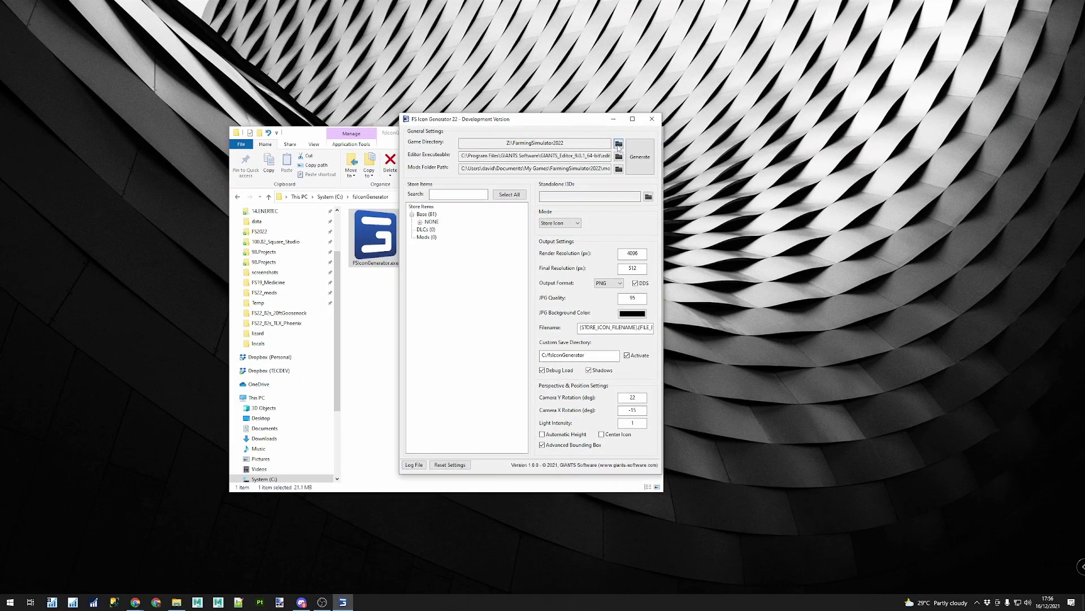
{"action": "left_click", "coordinate": [619, 144]}
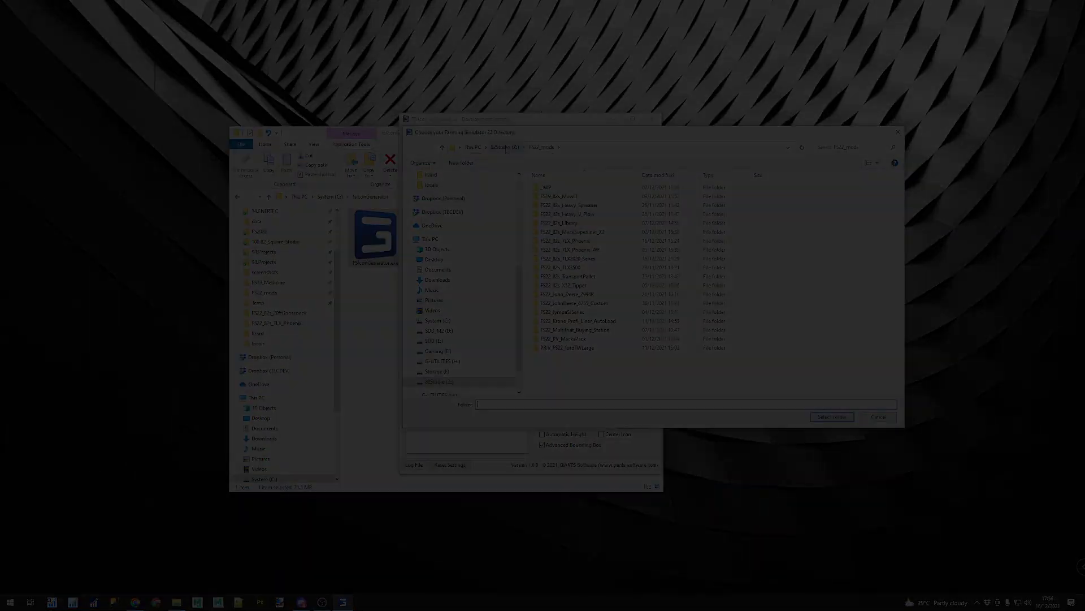
{"action": "left_click", "coordinate": [506, 147]}
{"action": "double_click", "coordinate": [561, 267]}
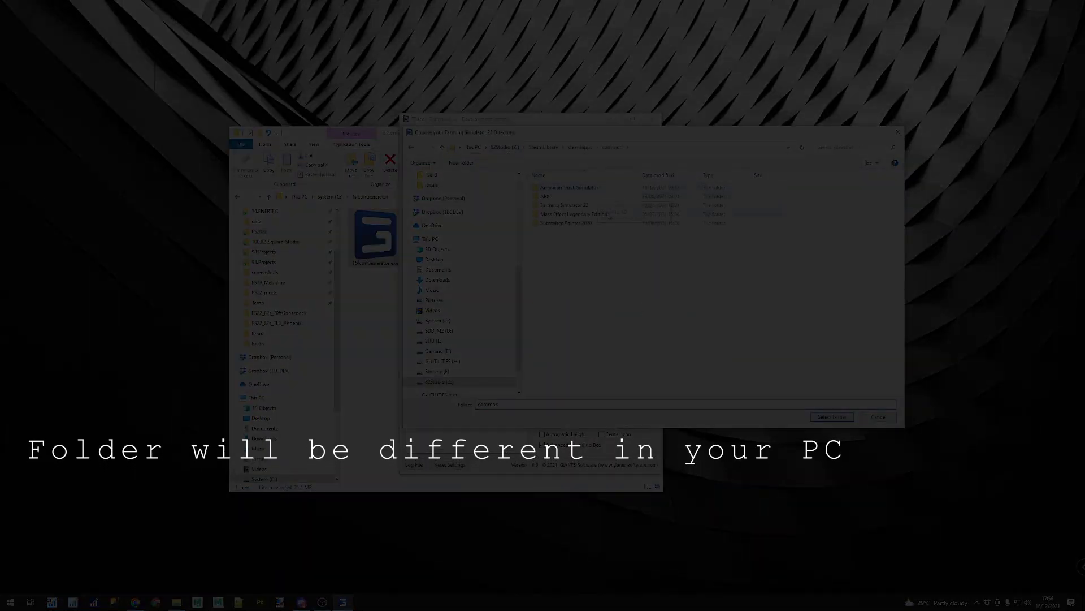
{"action": "double_click", "coordinate": [598, 207]}
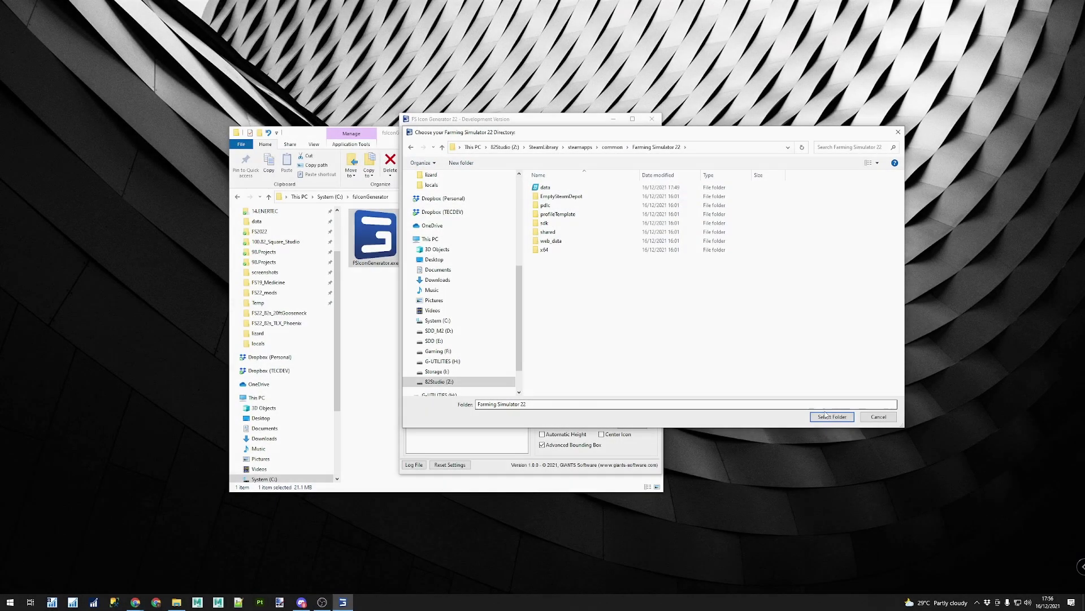
{"action": "left_click", "coordinate": [826, 414]}
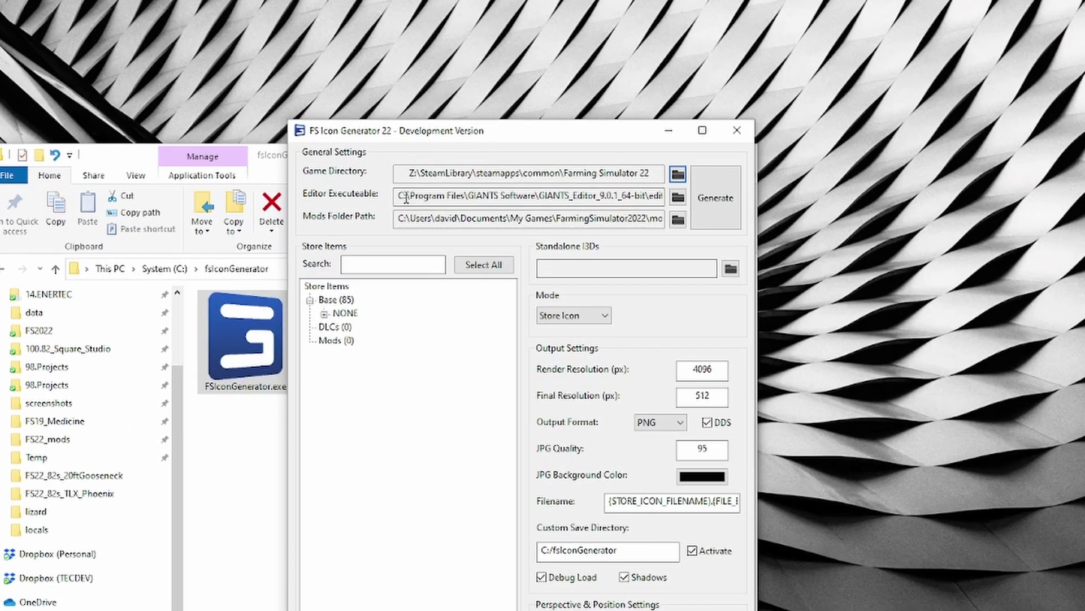
Check the full Editor Executeable path and the current Mods Folder Path
{"action": "left_click_drag", "start_coordinate": [397, 197], "coordinate": [691, 219]}
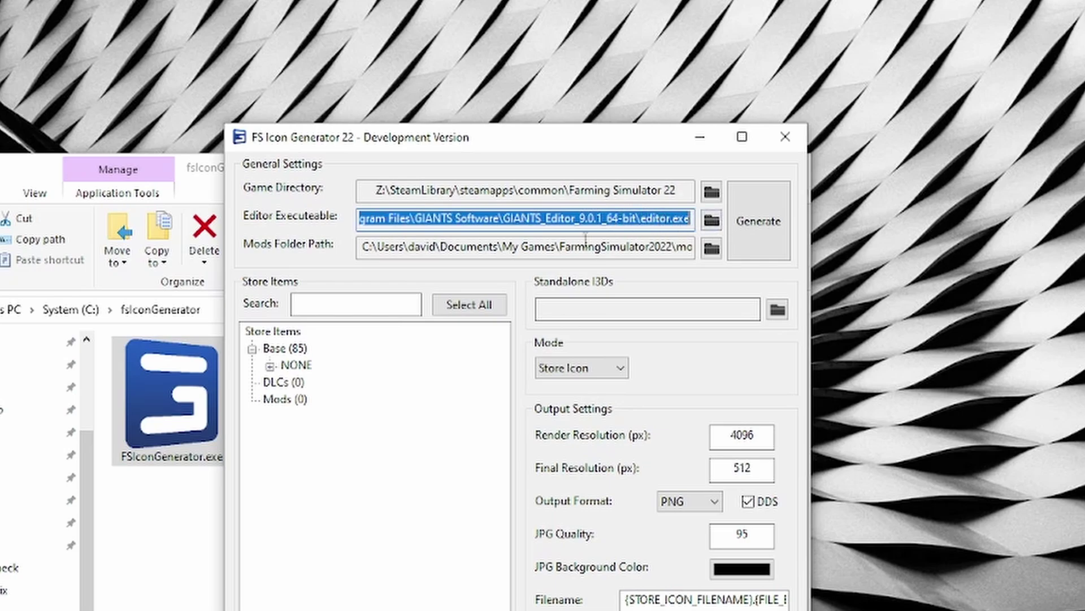
{"action": "left_click", "coordinate": [405, 248]}
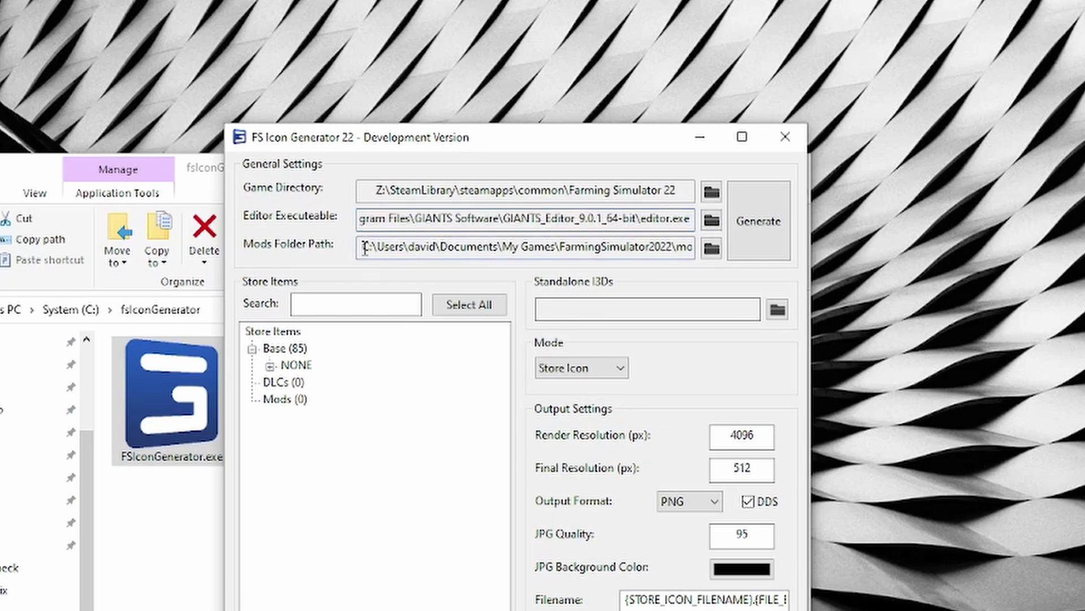
{"action": "left_click_drag", "start_coordinate": [363, 247], "coordinate": [713, 248]}
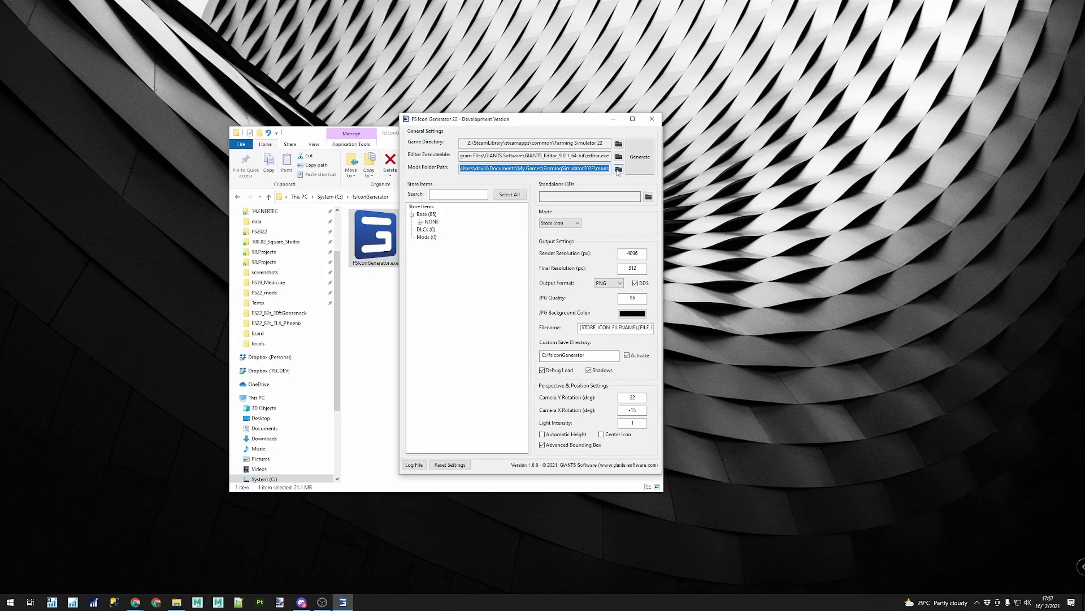
Point the Mods Folder Path to Z:\FS22_ModsTutorial
{"action": "left_click", "coordinate": [712, 249]}
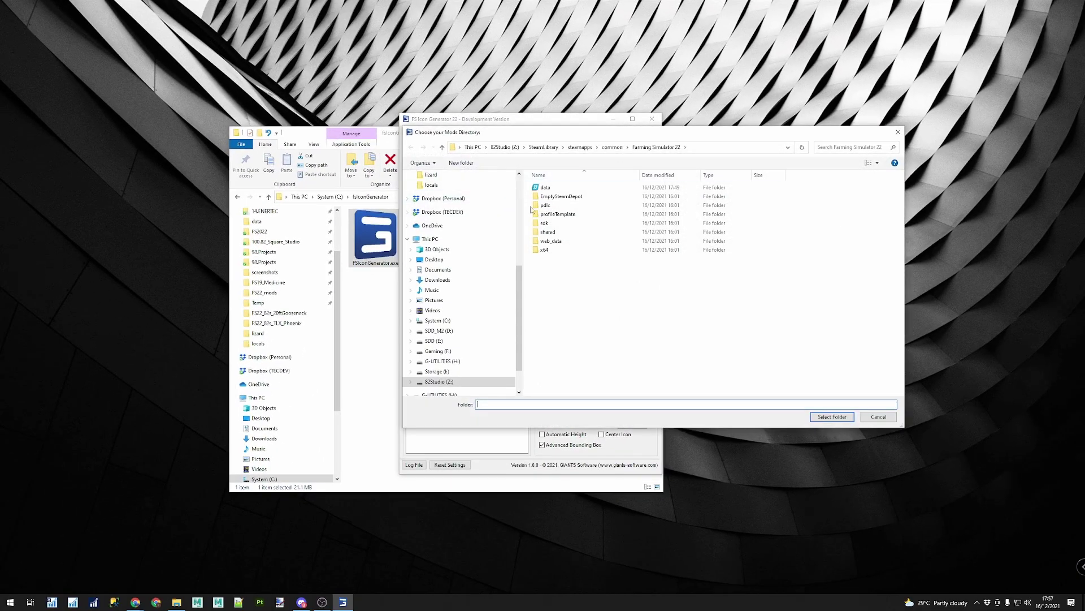
{"action": "left_click_drag", "start_coordinate": [590, 136], "coordinate": [500, 117]}
{"action": "left_click", "coordinate": [360, 365]}
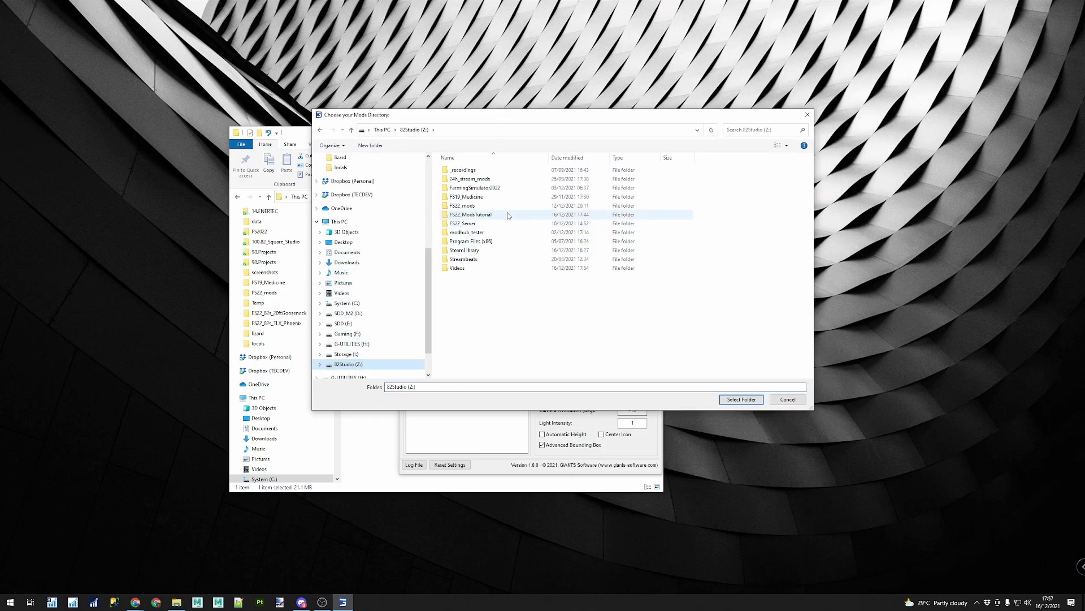
{"action": "double_click", "coordinate": [489, 217]}
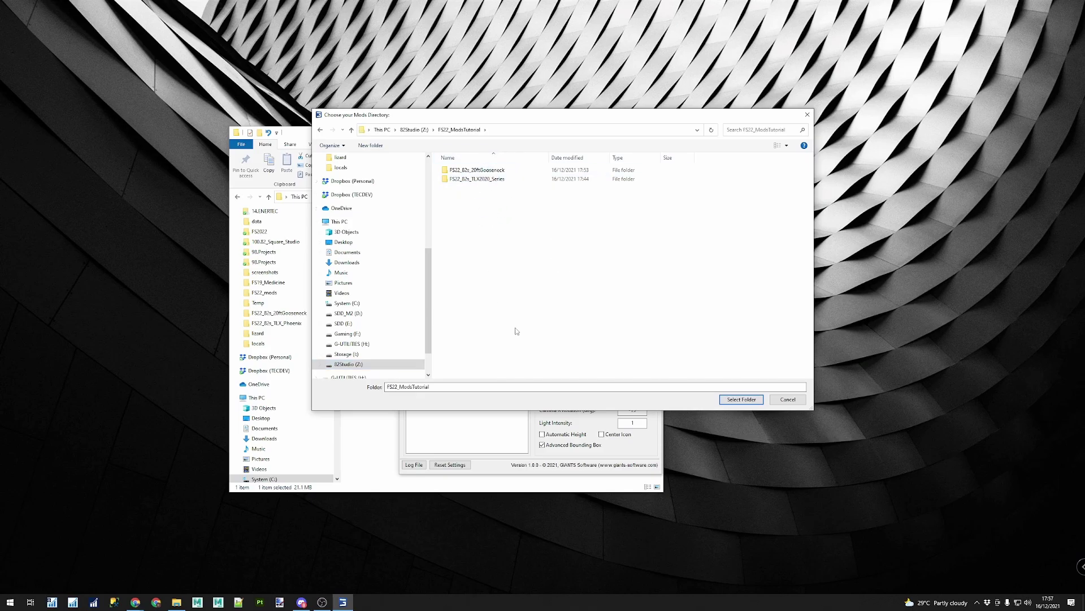
{"action": "left_click", "coordinate": [741, 399]}
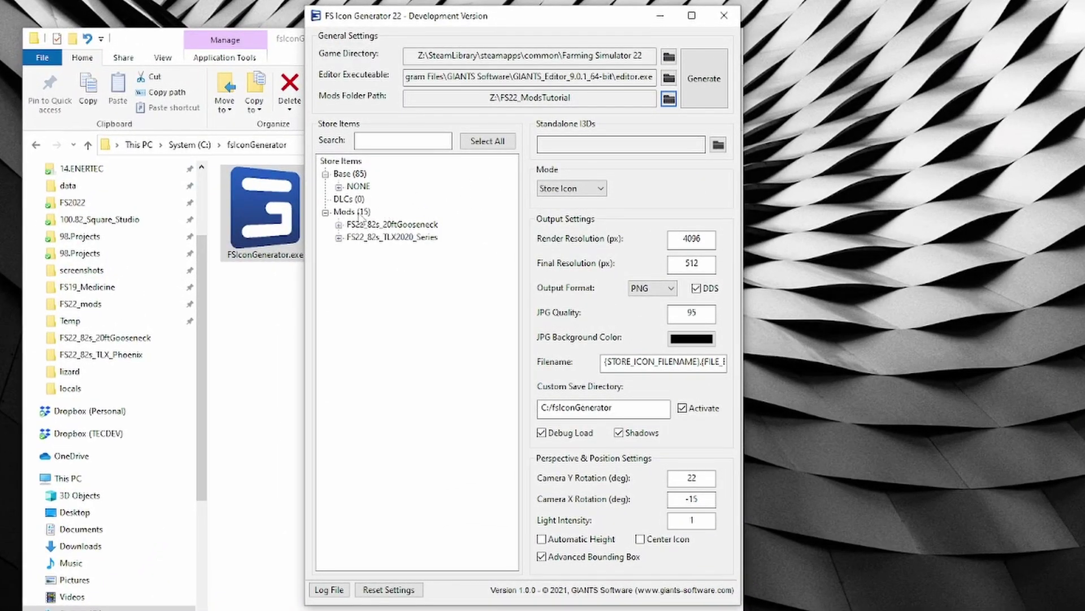
Select the 20Ft Gooseneck Trailer under Mods > FS22_82s_20ftGooseneck and open its configuration
{"action": "left_click", "coordinate": [359, 214]}
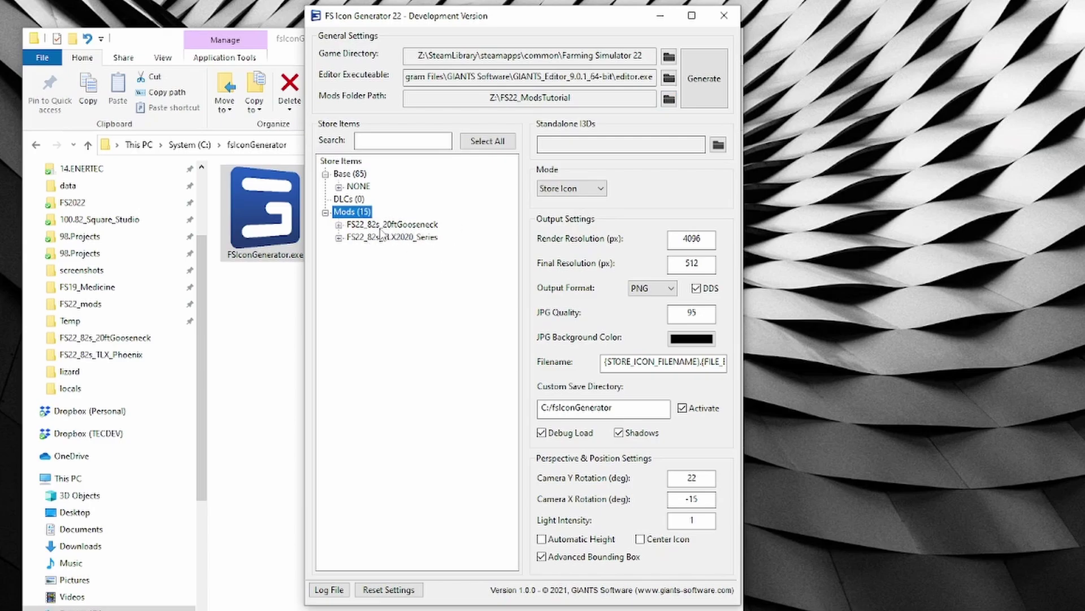
{"action": "left_click", "coordinate": [382, 226]}
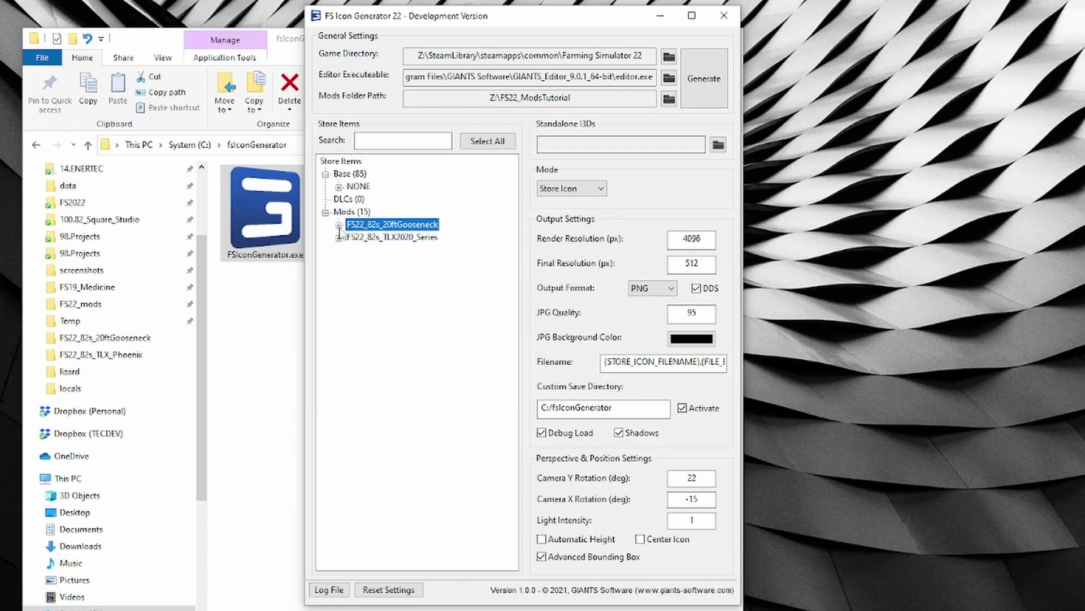
{"action": "left_click", "coordinate": [338, 225]}
{"action": "left_click", "coordinate": [436, 238]}
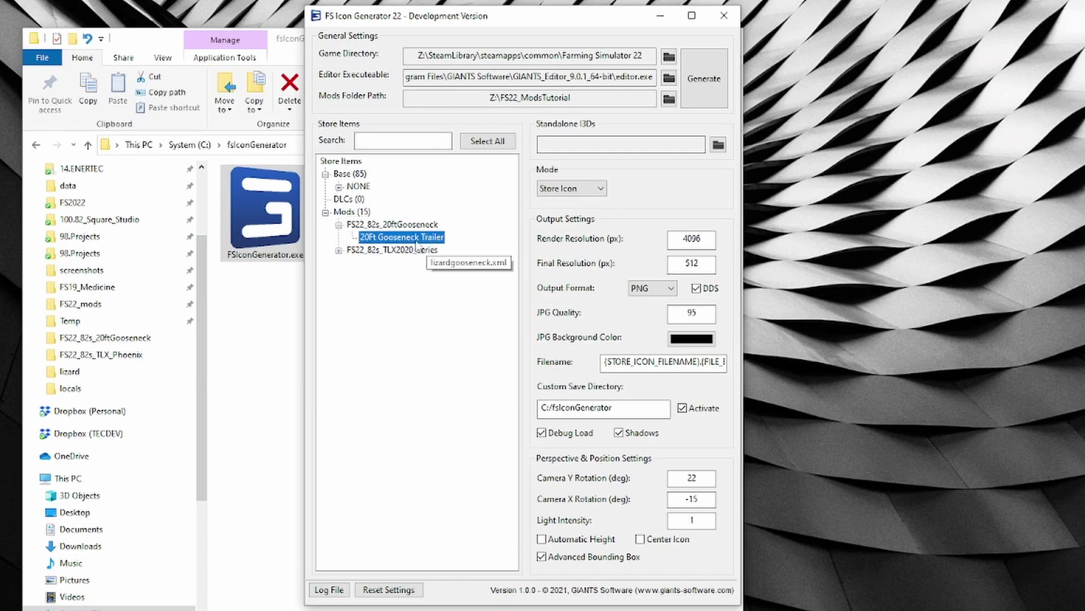
{"action": "double_click", "coordinate": [425, 238]}
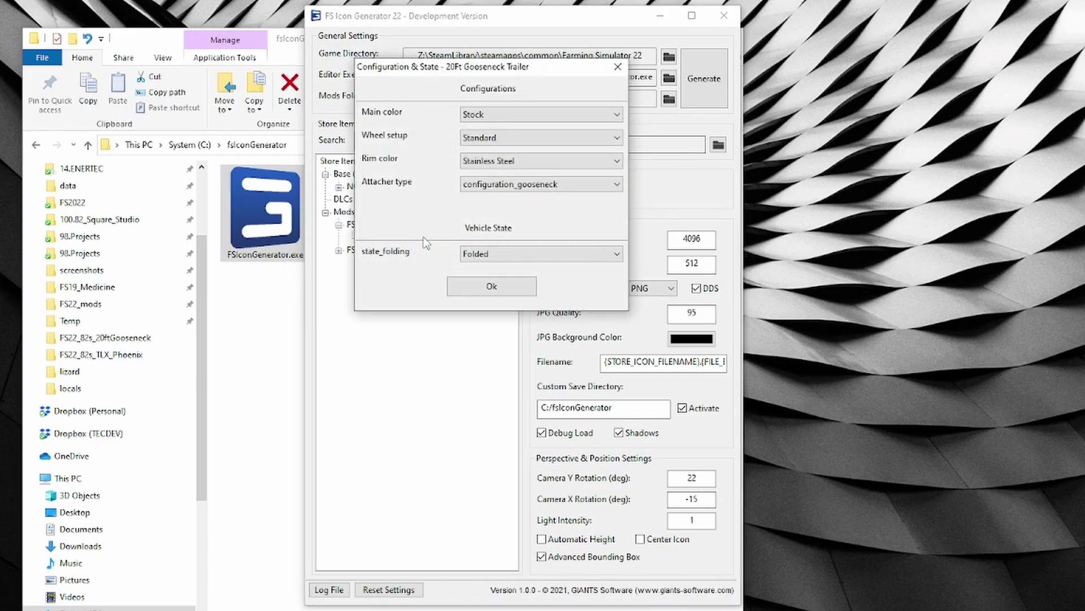
{"action": "left_click_drag", "start_coordinate": [486, 74], "coordinate": [502, 121]}
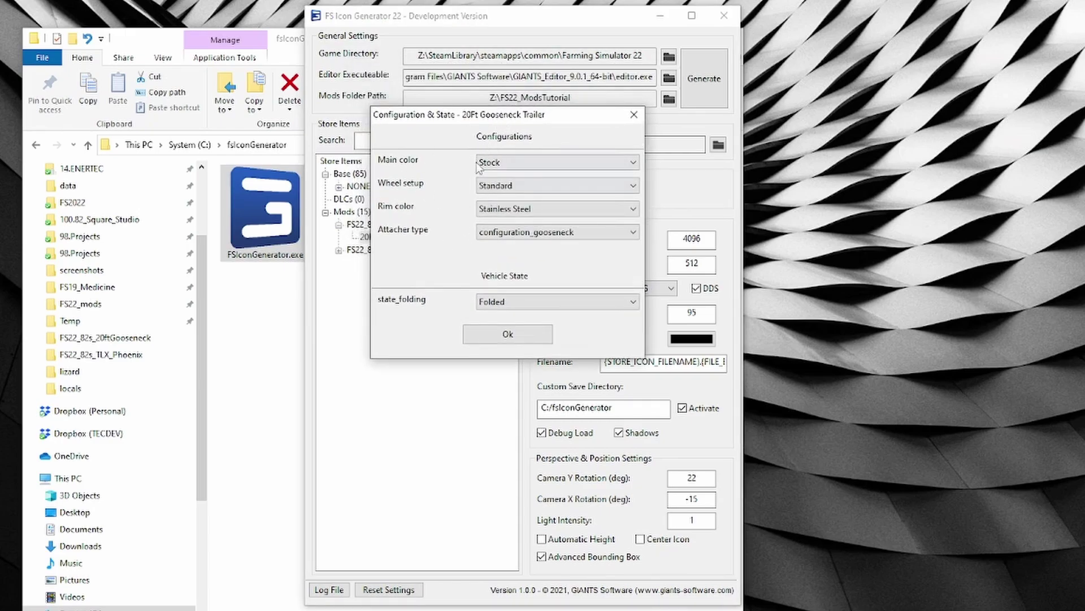
Keep Stock colour, Standard wheels, Stainless Steel rims and configuration_gooseneck attacher, then confirm
{"action": "left_click", "coordinate": [513, 164]}
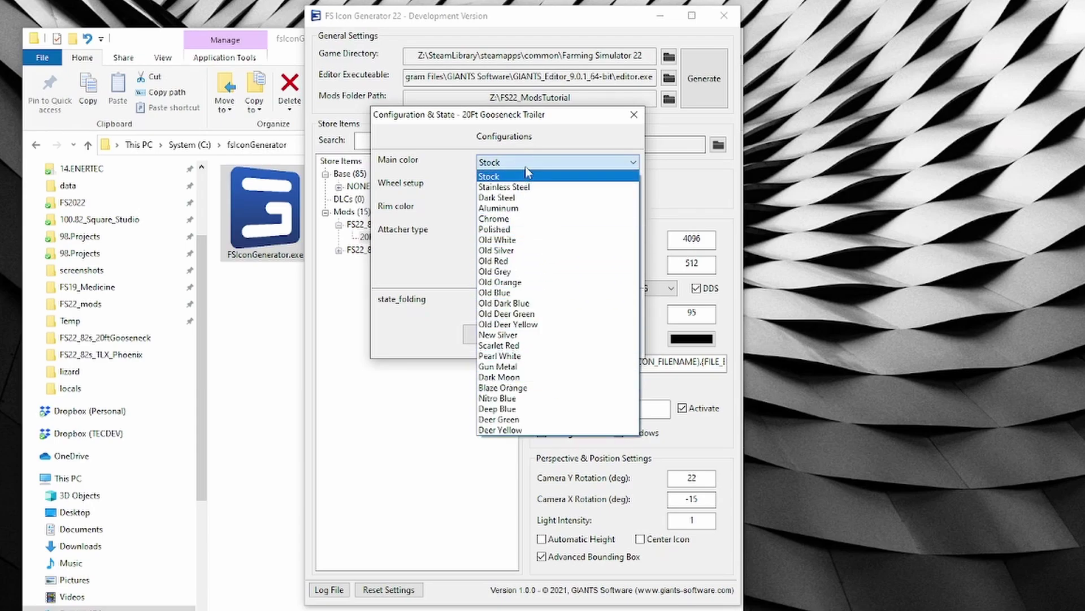
{"action": "left_click", "coordinate": [525, 167]}
{"action": "left_click", "coordinate": [527, 190]}
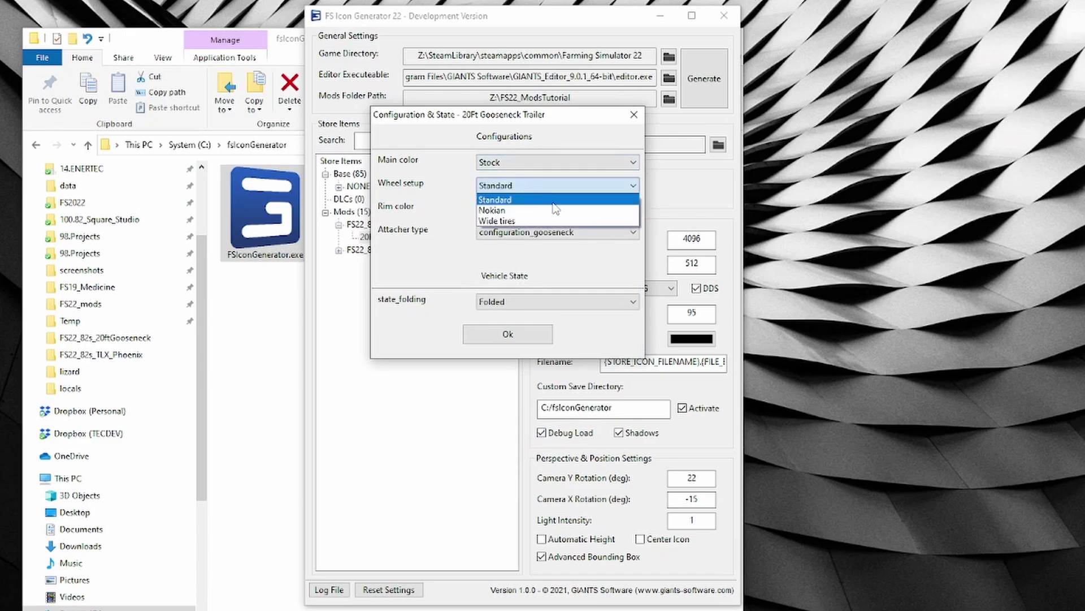
{"action": "left_click", "coordinate": [434, 195]}
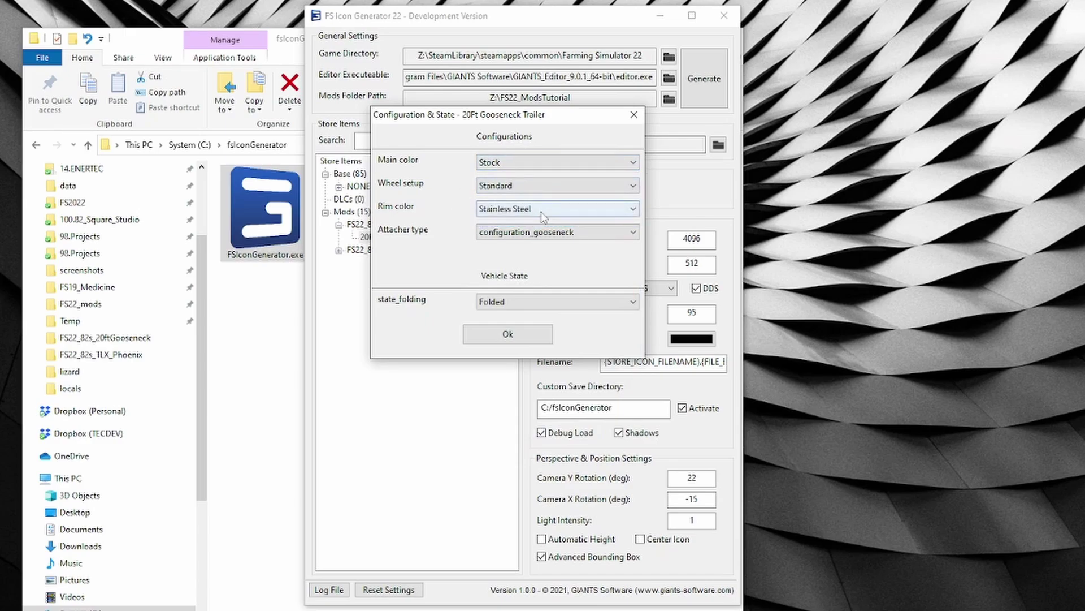
{"action": "left_click", "coordinate": [541, 209]}
{"action": "left_click", "coordinate": [415, 195]}
{"action": "left_click", "coordinate": [544, 232]}
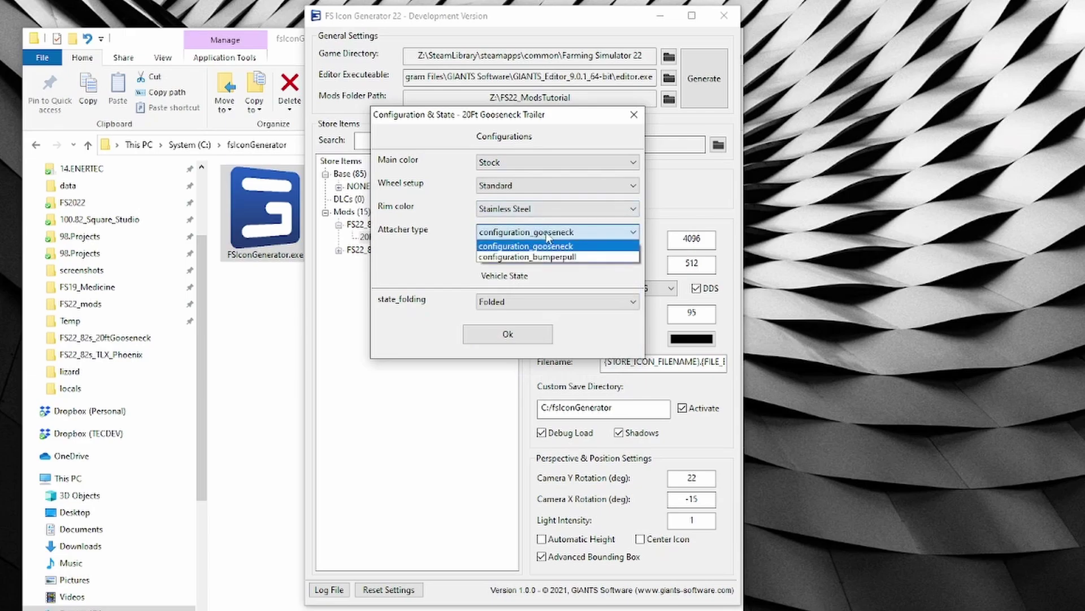
{"action": "left_click", "coordinate": [576, 247]}
{"action": "left_click", "coordinate": [512, 334]}
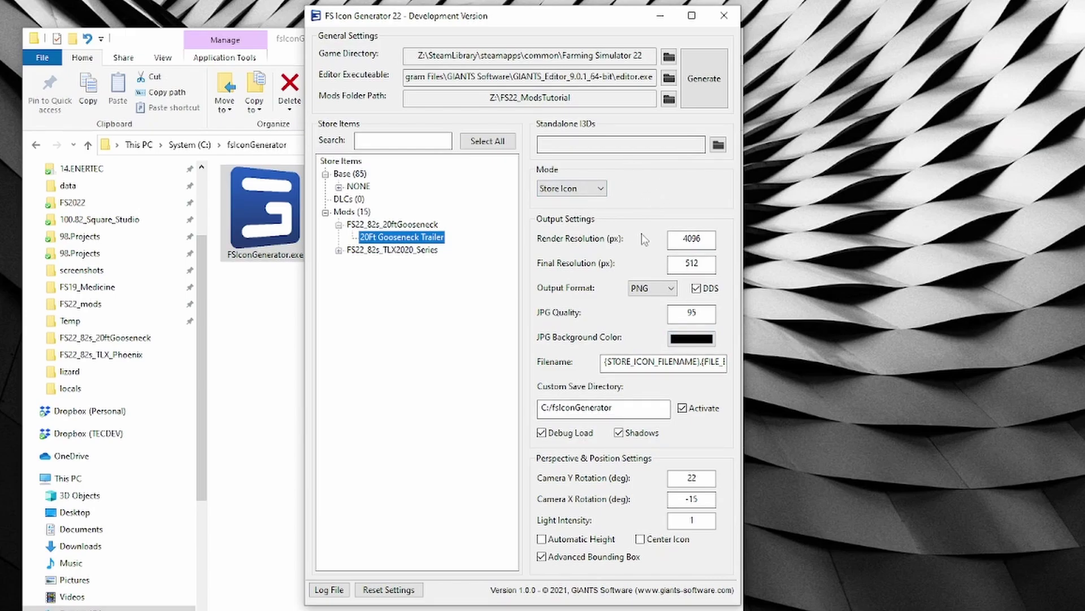
Change the Mode dropdown to Mod Icon
{"action": "left_click", "coordinate": [603, 190]}
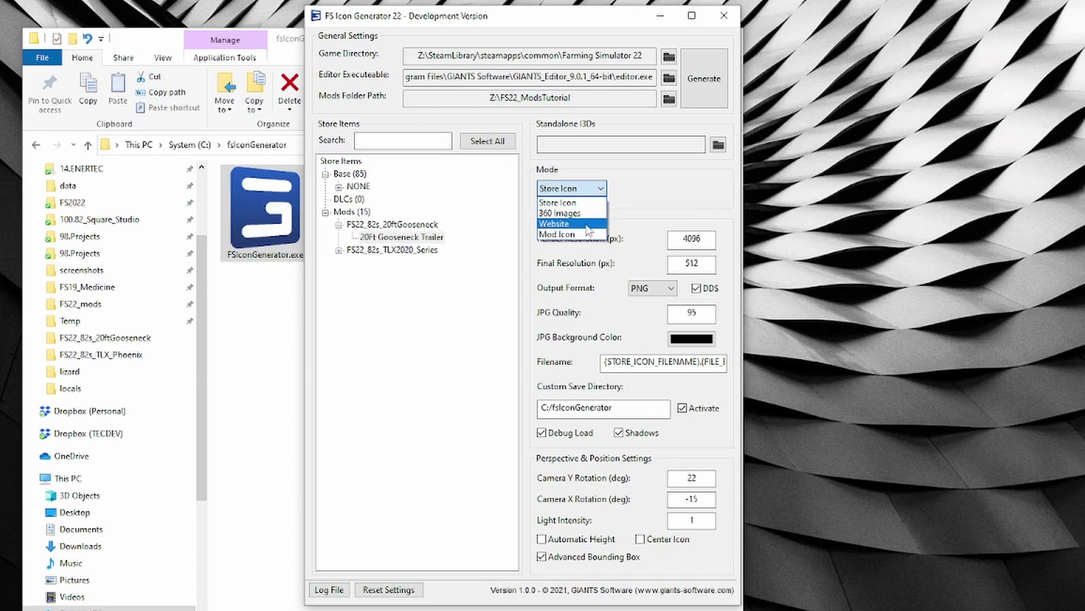
{"action": "left_click", "coordinate": [647, 204]}
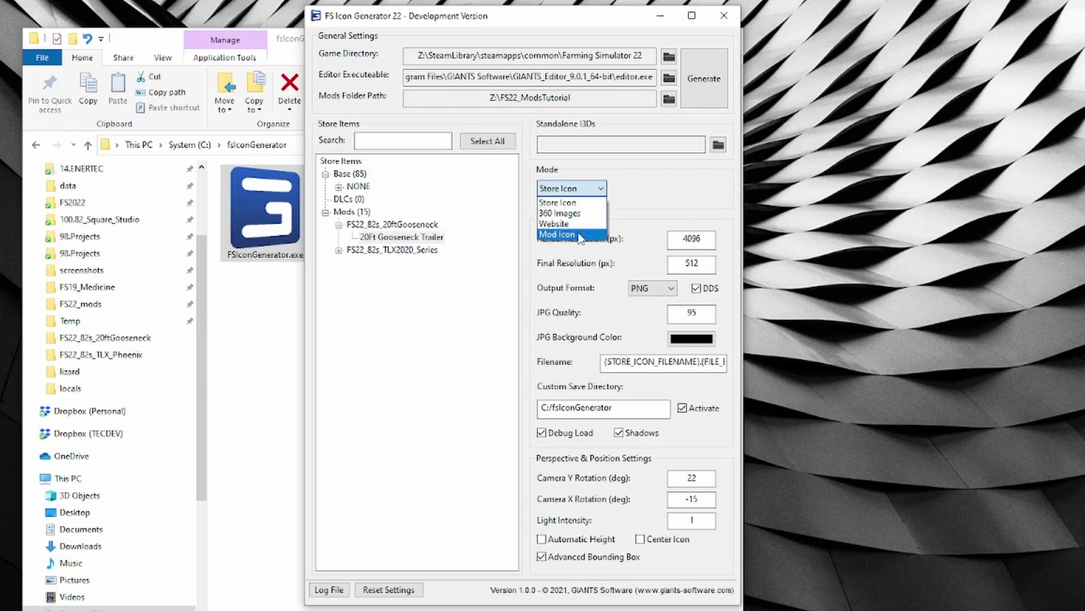
{"action": "left_click", "coordinate": [579, 234]}
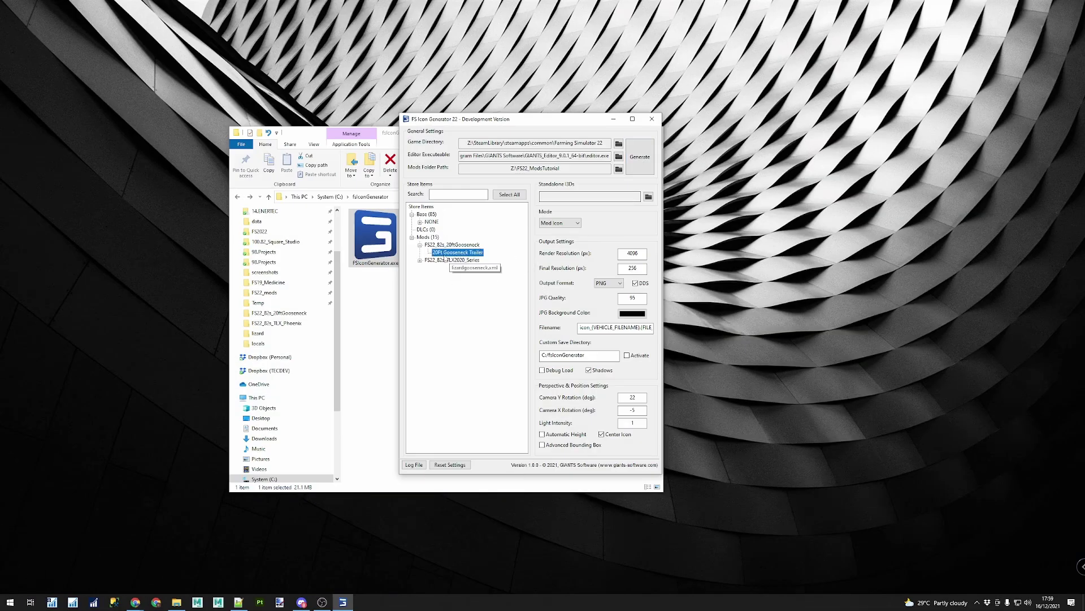
Open the FS22_82s_20ftGooseneck folder, check the generated icon, and delete the old modIcon.dds
{"action": "left_click", "coordinate": [378, 295]}
{"action": "left_click", "coordinate": [295, 314]}
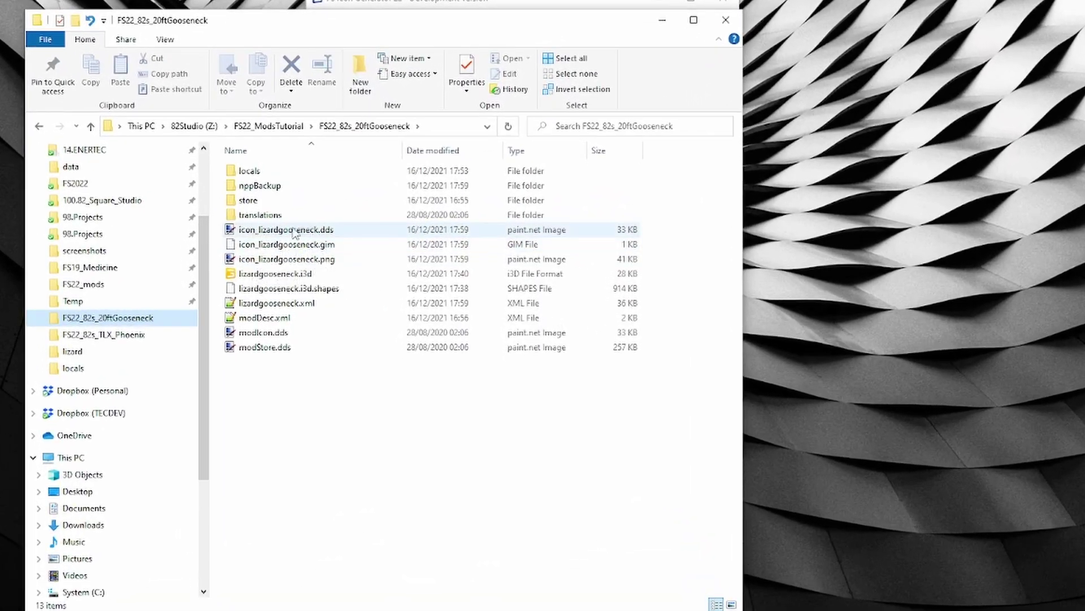
{"action": "double_click", "coordinate": [294, 229]}
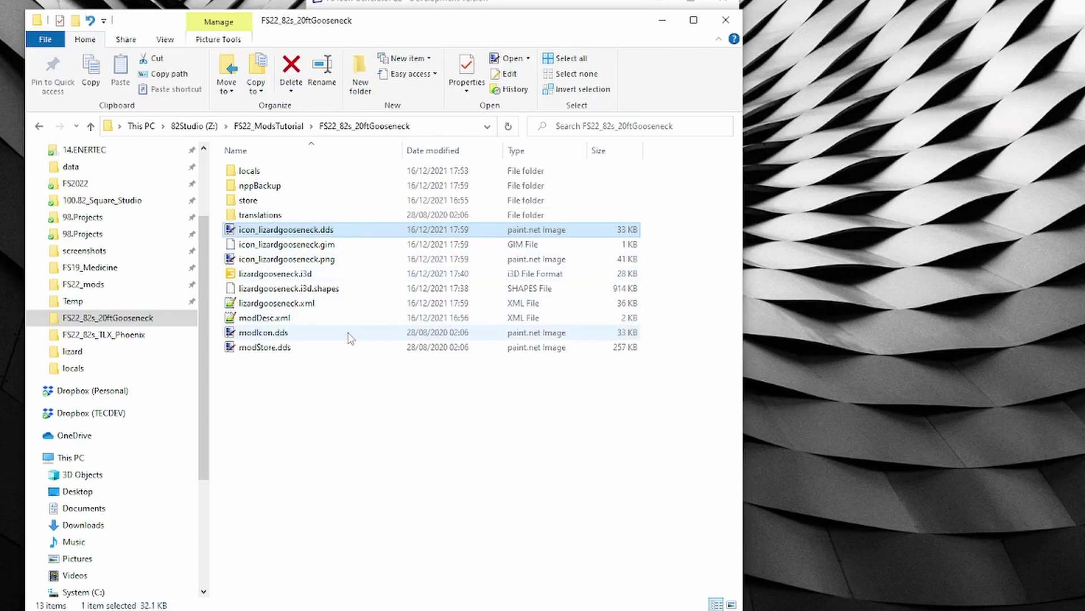
{"action": "left_click", "coordinate": [349, 335]}
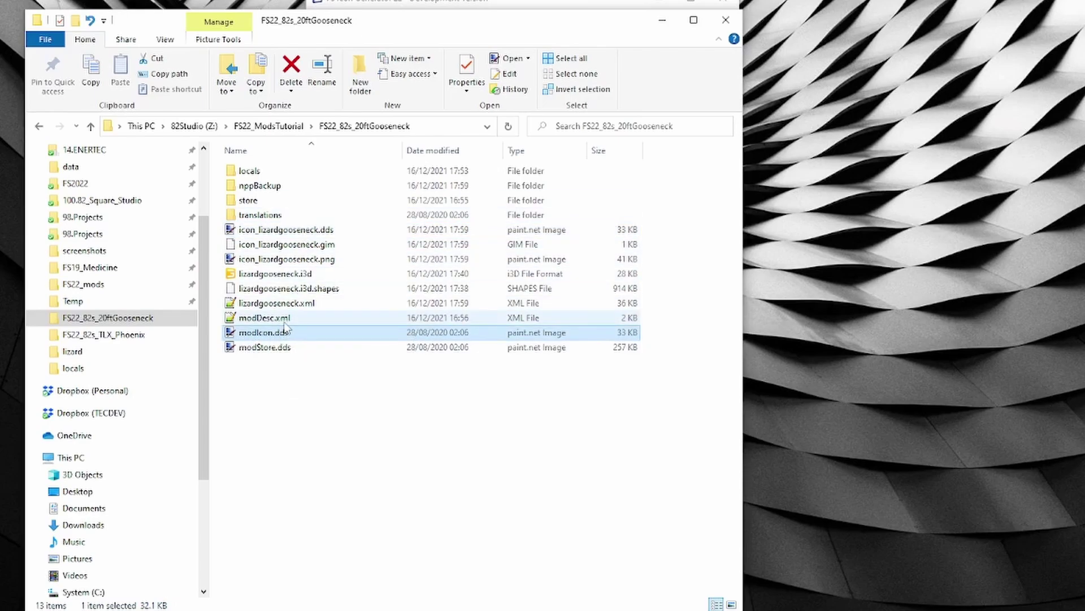
{"action": "left_click", "coordinate": [291, 337]}
{"action": "key", "text": "ctrl+c"}
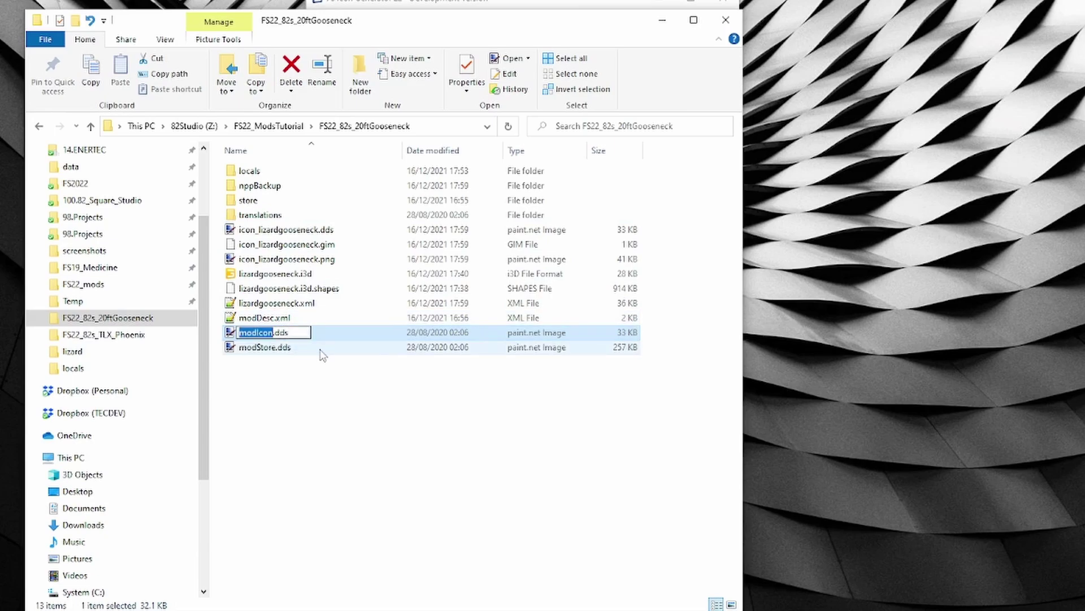
{"action": "key", "text": "Escape"}
{"action": "key", "text": "Delete"}
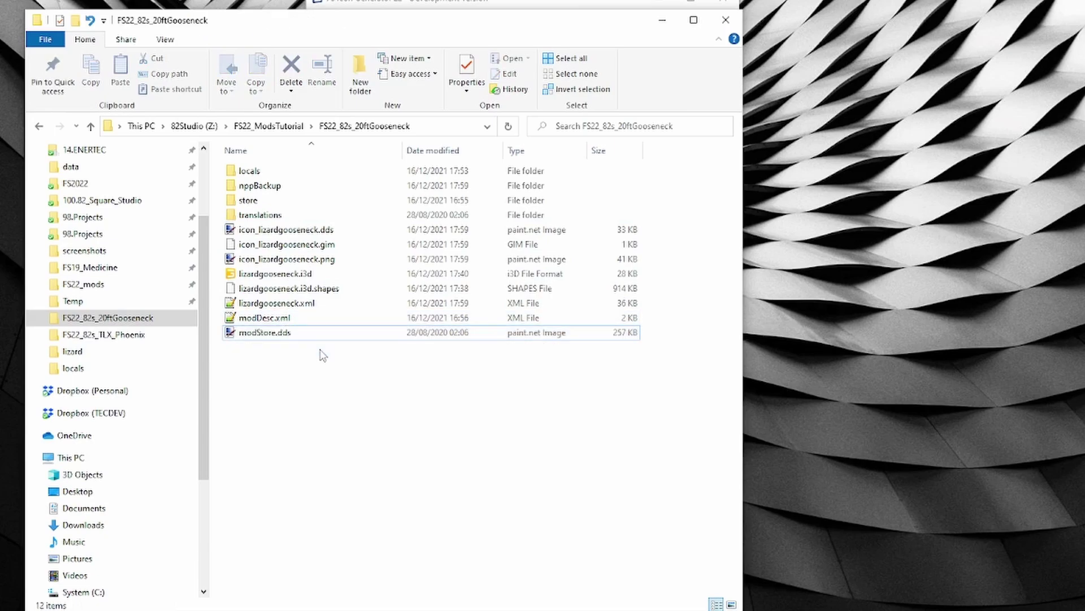
Rename icon_lizardgooseneck.dds to modIcon.dds
{"action": "left_click", "coordinate": [340, 229]}
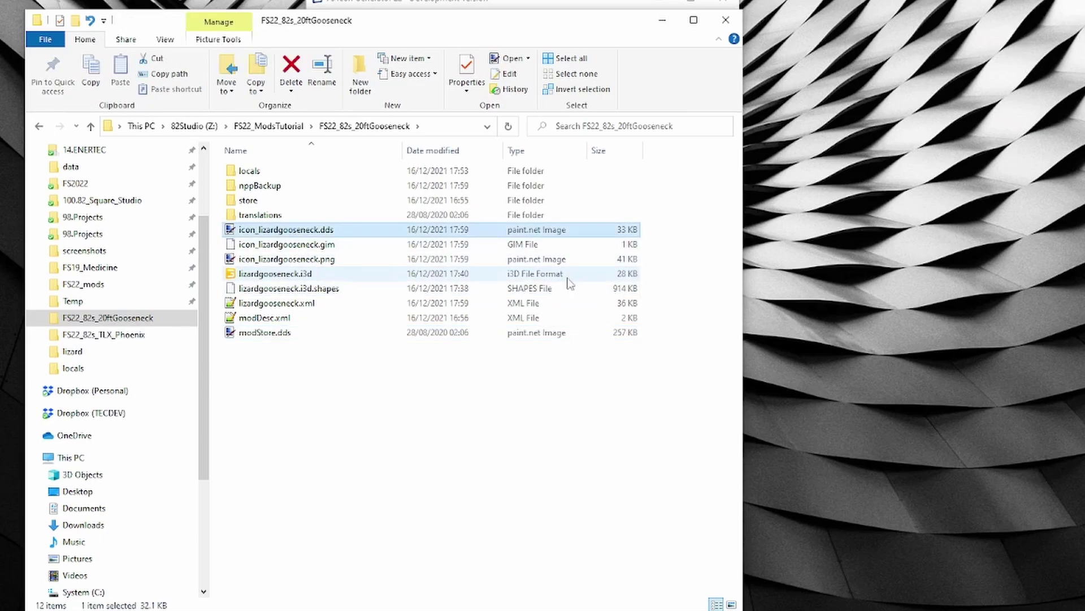
{"action": "key", "text": "F2"}
{"action": "key", "text": "ctrl+v"}
{"action": "key", "text": "Return"}
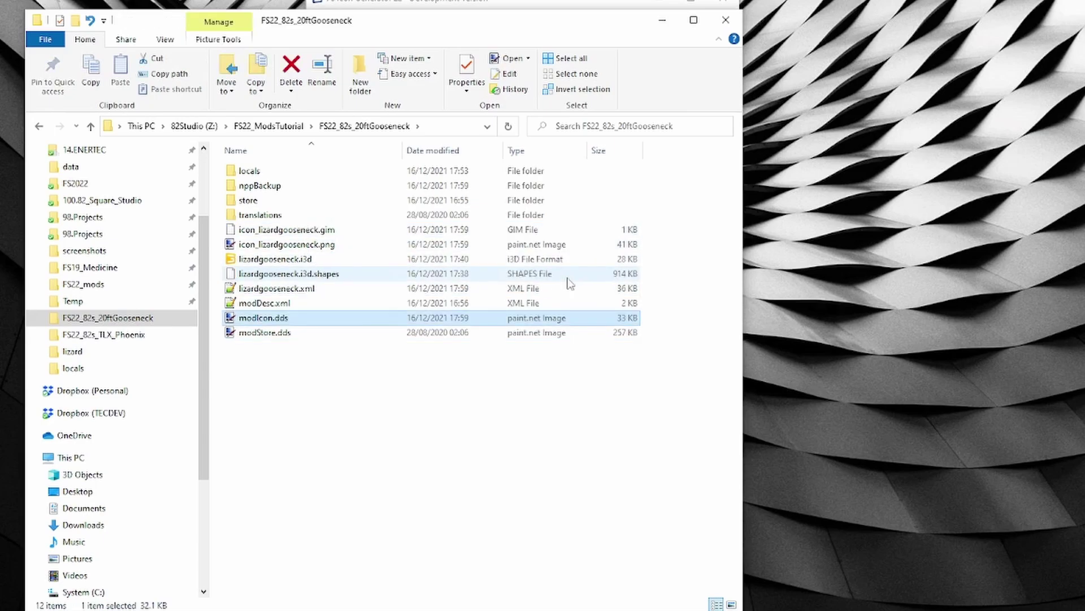
Delete the leftover icon_lizardgooseneck .gim and .png files
{"action": "left_click", "coordinate": [351, 244]}
{"action": "left_click", "coordinate": [351, 230], "text": "shift"}
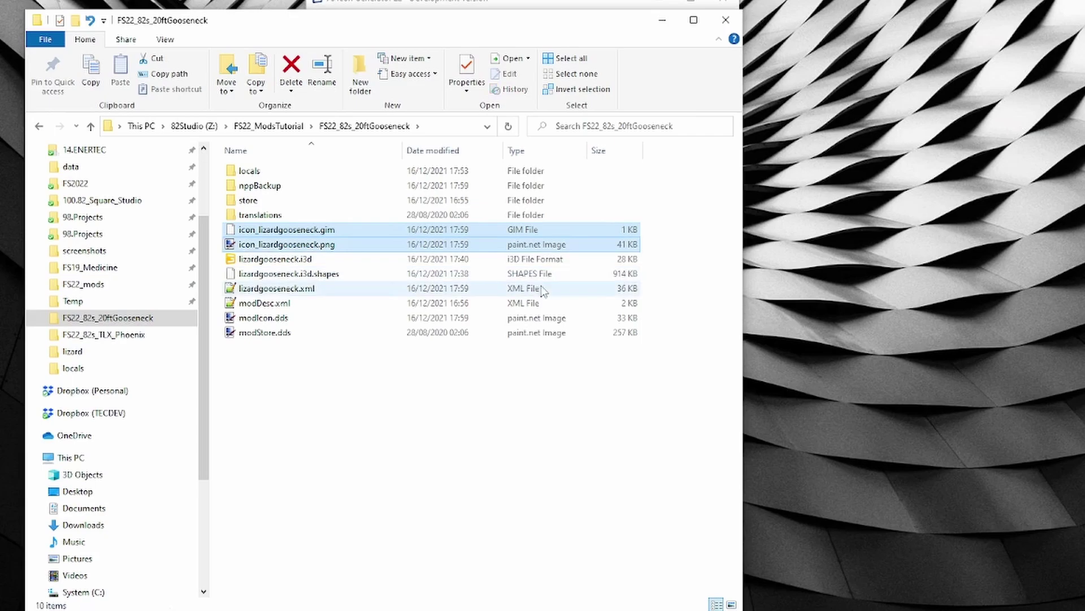
{"action": "key", "text": "Delete"}
{"action": "left_click", "coordinate": [270, 291]}
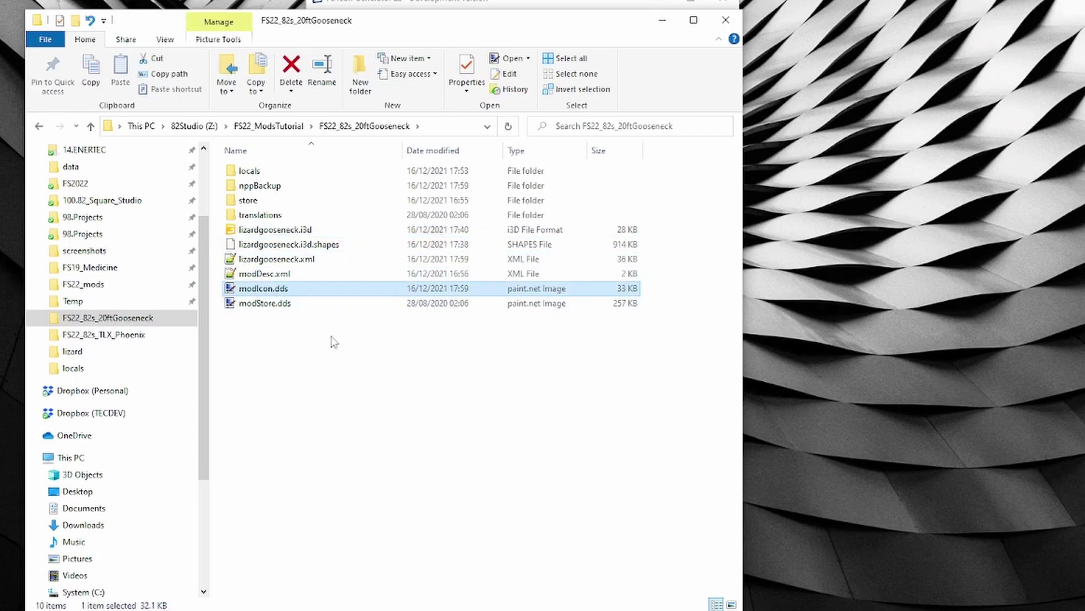
{"action": "left_click", "coordinate": [318, 330]}
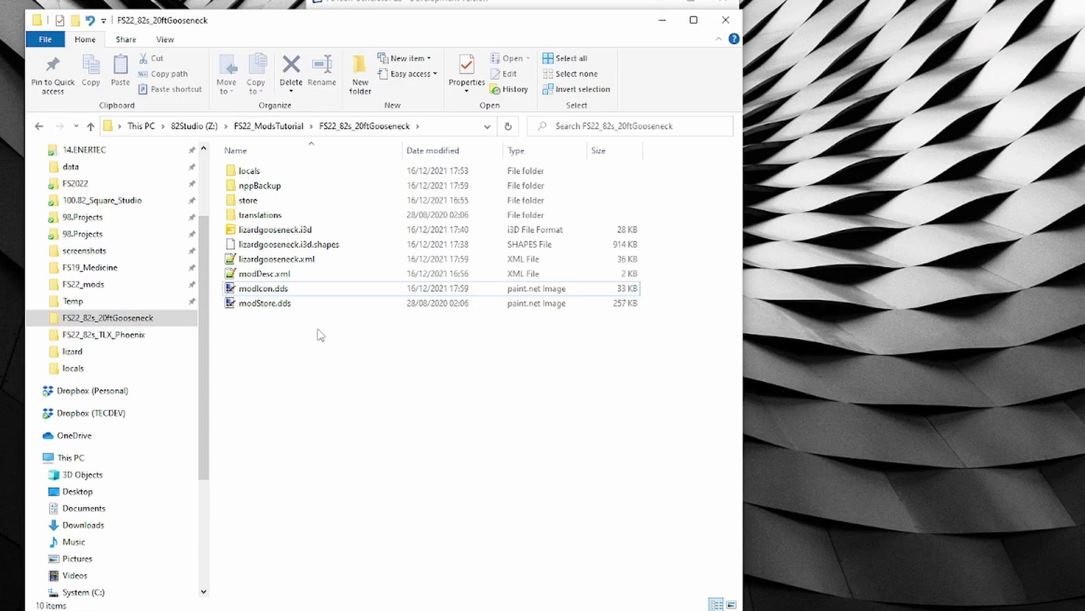
{"action": "left_click", "coordinate": [273, 308]}
{"action": "left_click", "coordinate": [307, 328]}
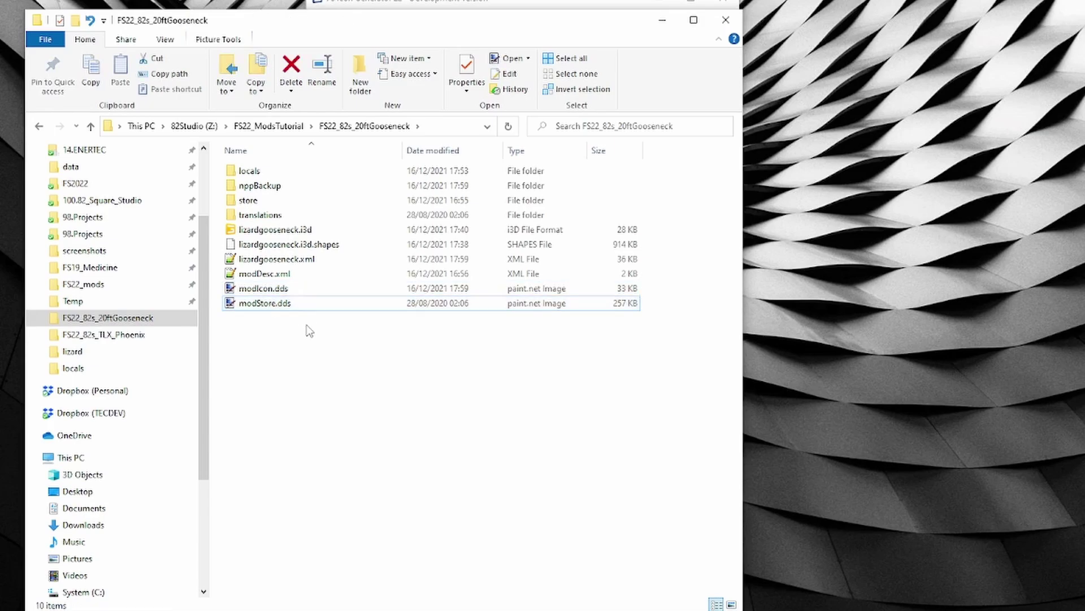
Switch Mode to Store Icon, disable the custom save directory and Debug Load, and generate
{"action": "left_click", "coordinate": [467, 6]}
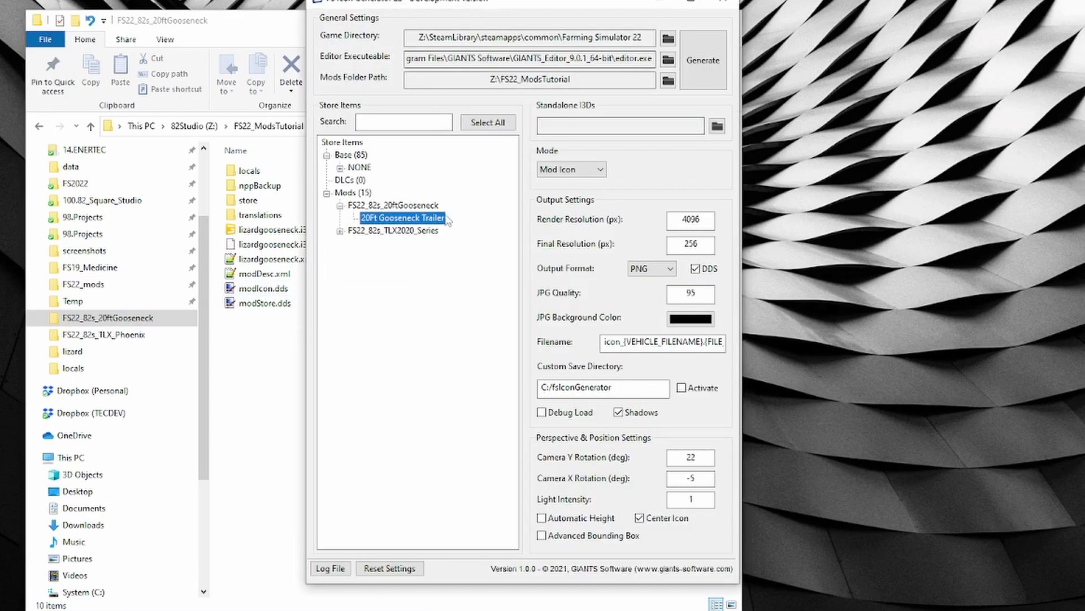
{"action": "left_click", "coordinate": [601, 171]}
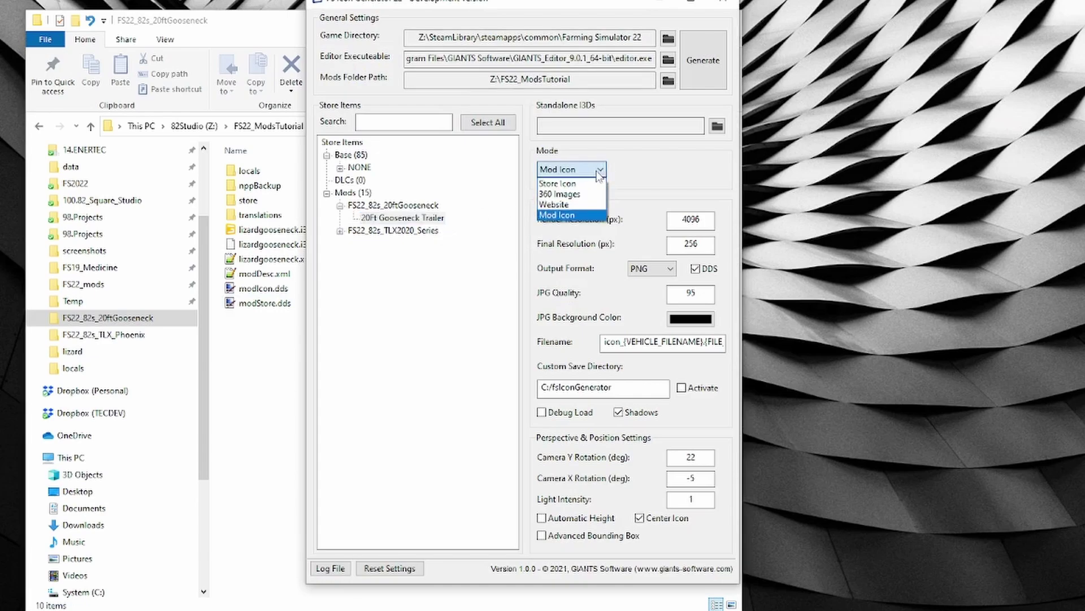
{"action": "left_click", "coordinate": [584, 191]}
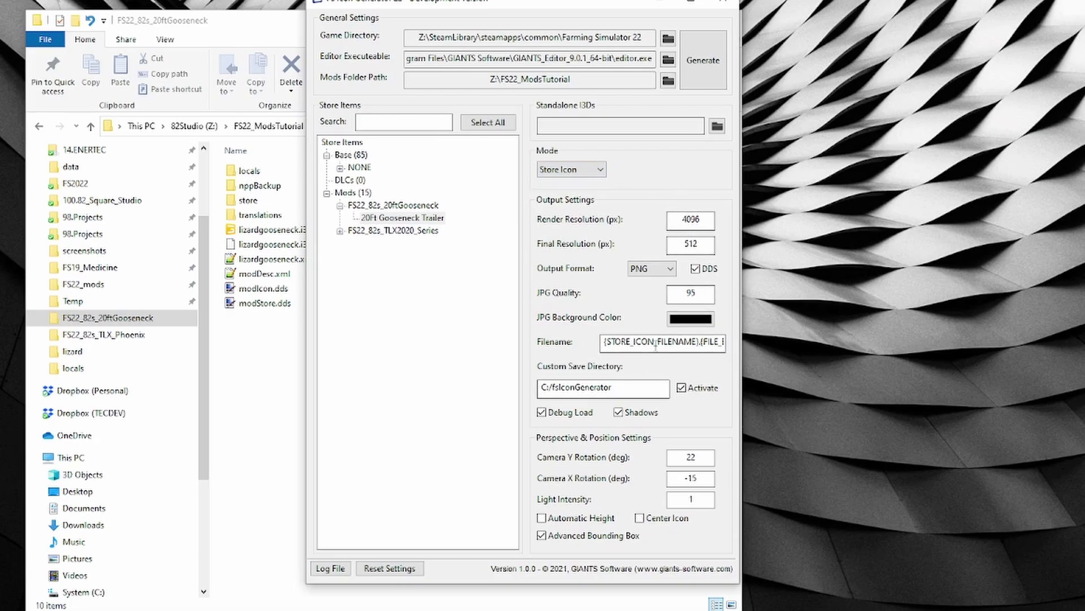
{"action": "left_click", "coordinate": [682, 388]}
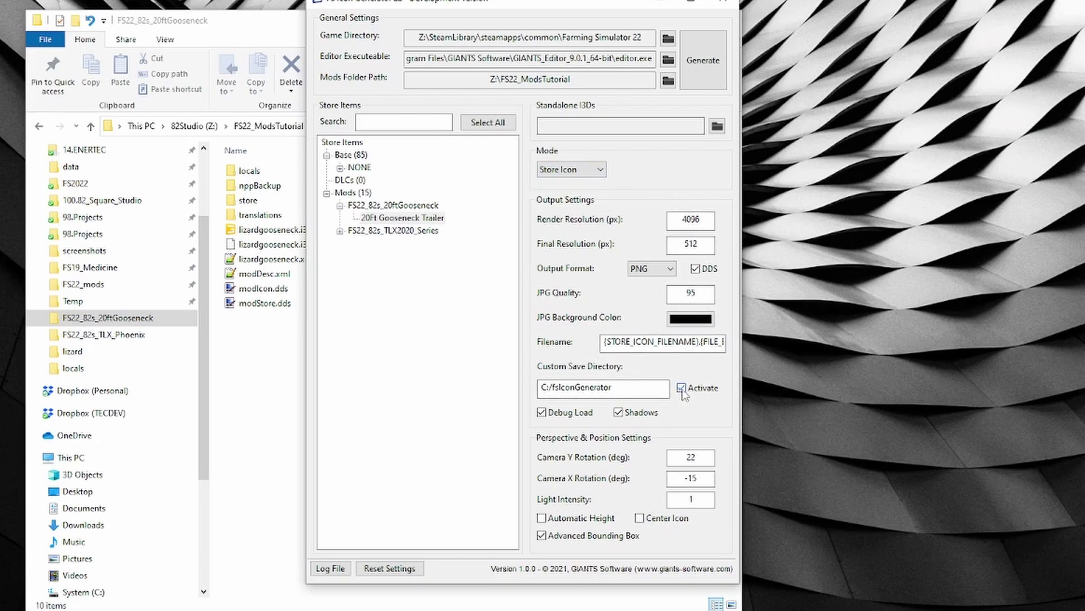
{"action": "left_click", "coordinate": [542, 413]}
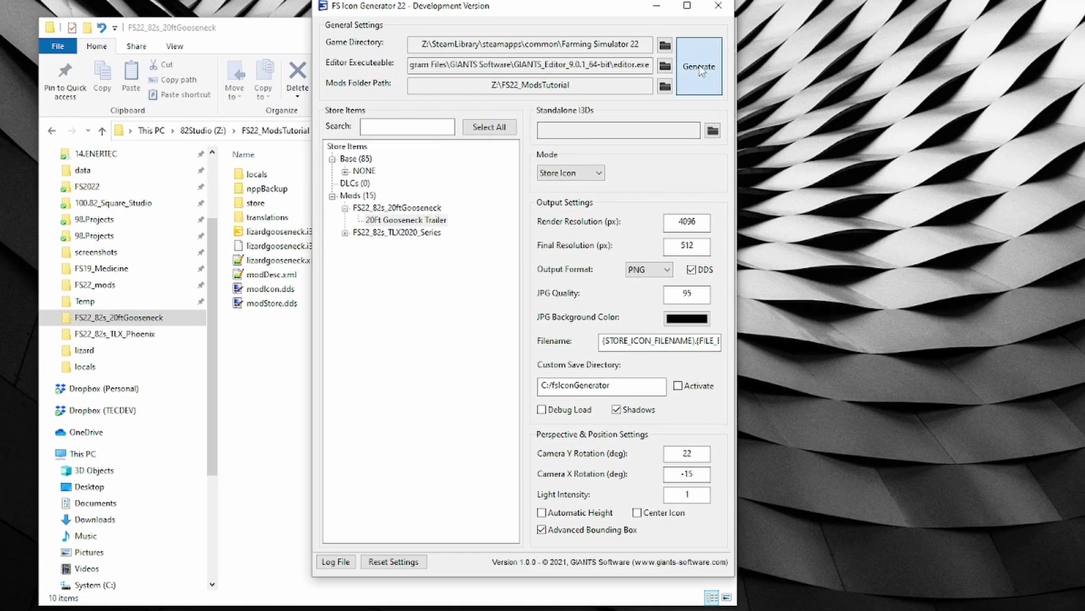
{"action": "left_click", "coordinate": [699, 67]}
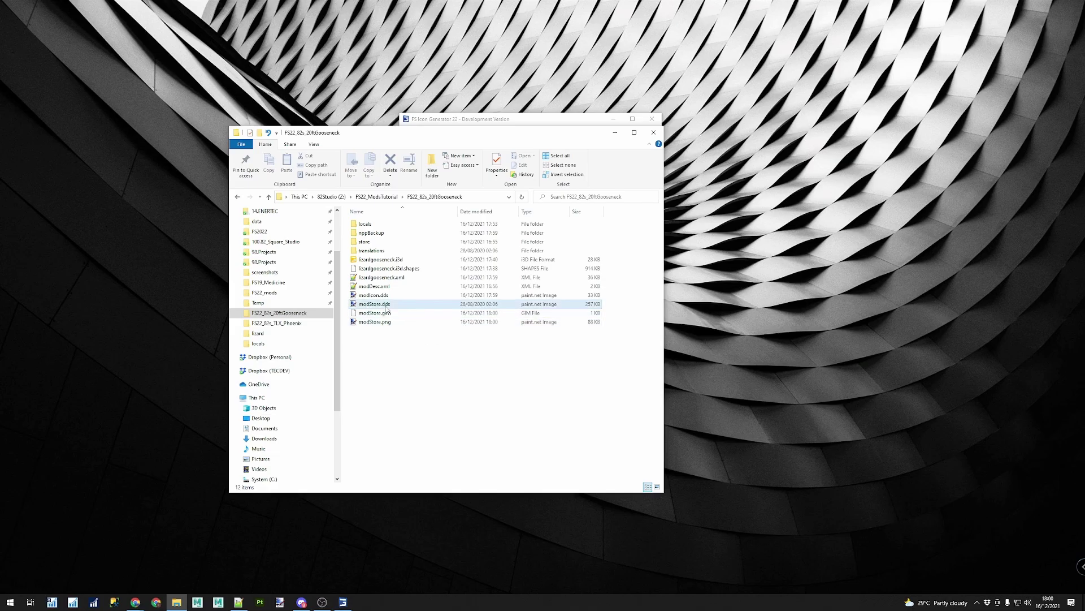
{"action": "double_click", "coordinate": [387, 307]}
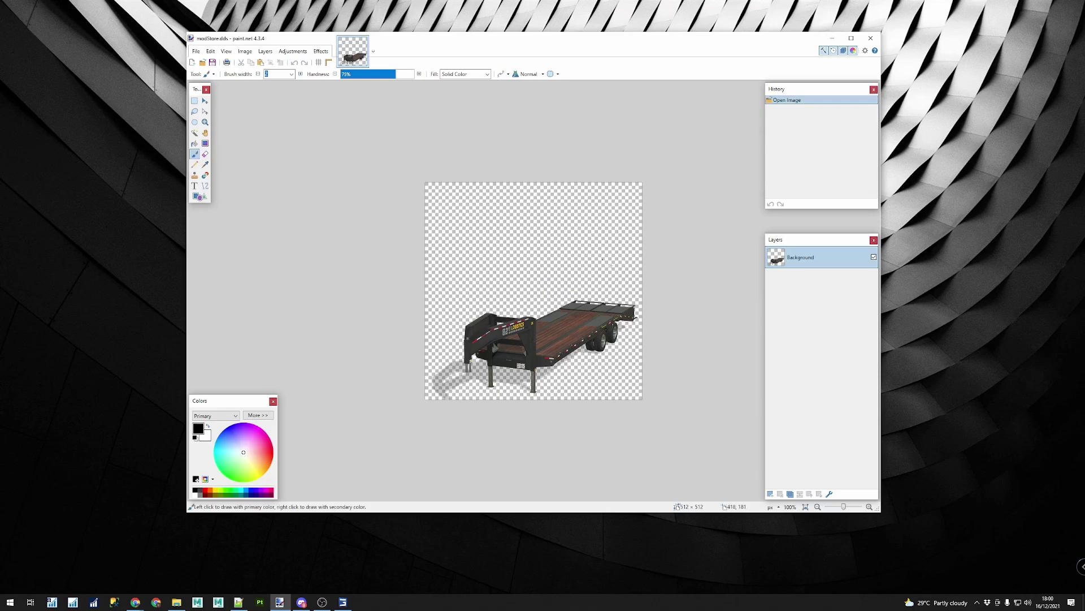
Close paint.net and delete the leftover modStore.gim and modStore.png
{"action": "left_click", "coordinate": [871, 38]}
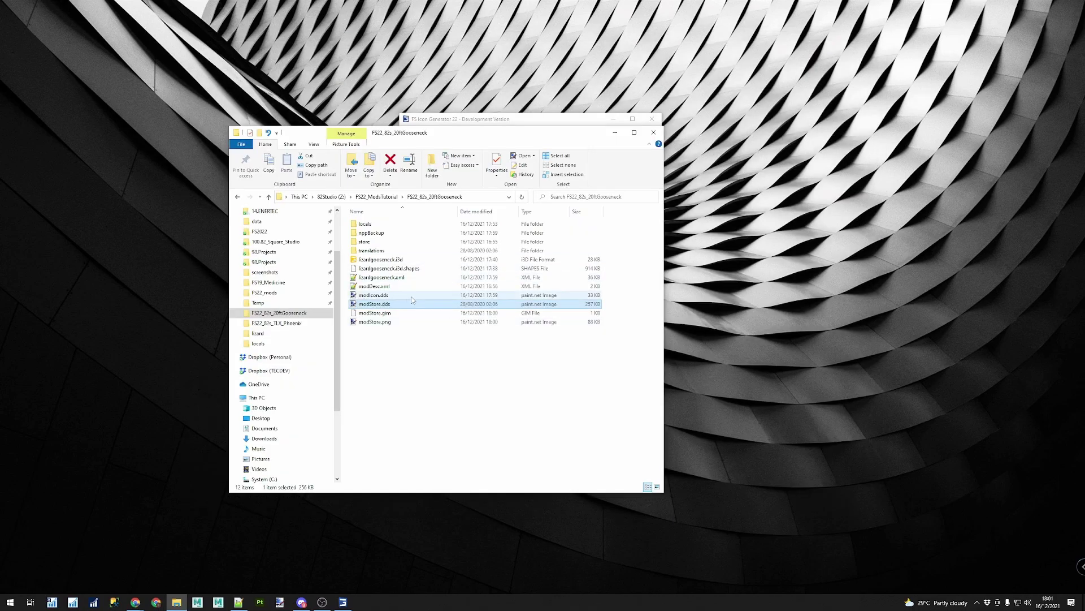
{"action": "left_click", "coordinate": [397, 313]}
{"action": "left_click", "coordinate": [392, 323], "text": "shift"}
{"action": "key", "text": "Delete"}
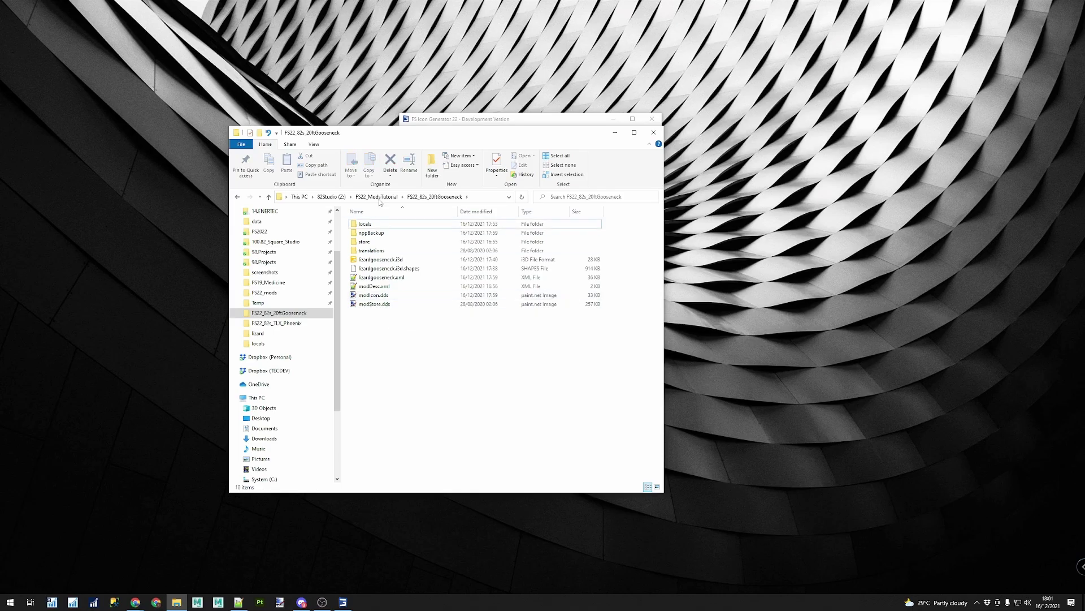
Remove the nppBackup folder, then look inside translations and return to the mod folder
{"action": "left_click", "coordinate": [389, 234]}
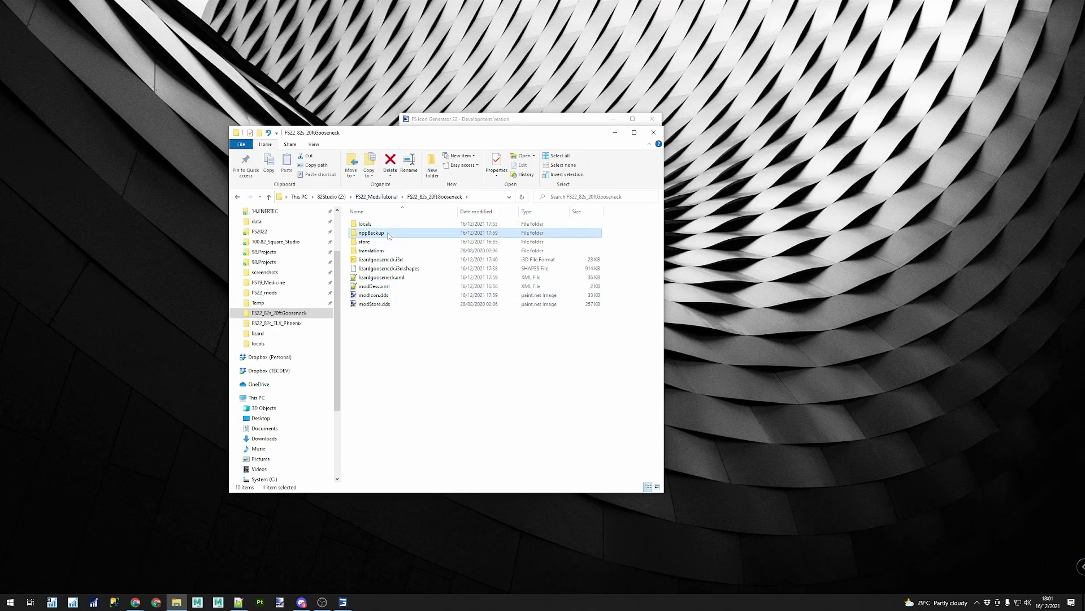
{"action": "double_click", "coordinate": [405, 252]}
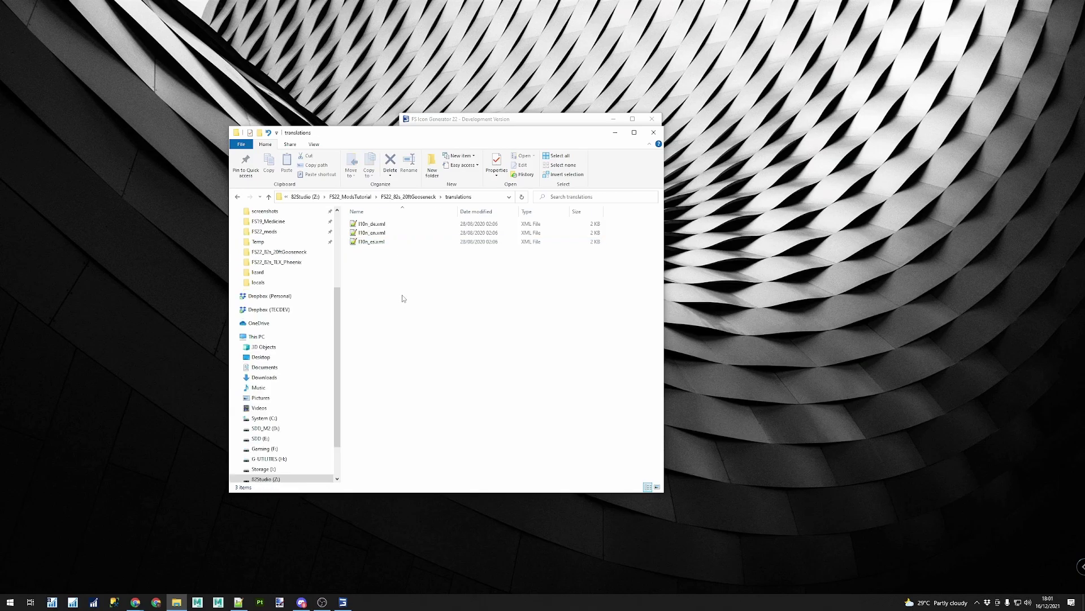
{"action": "key", "text": "alt+Left"}
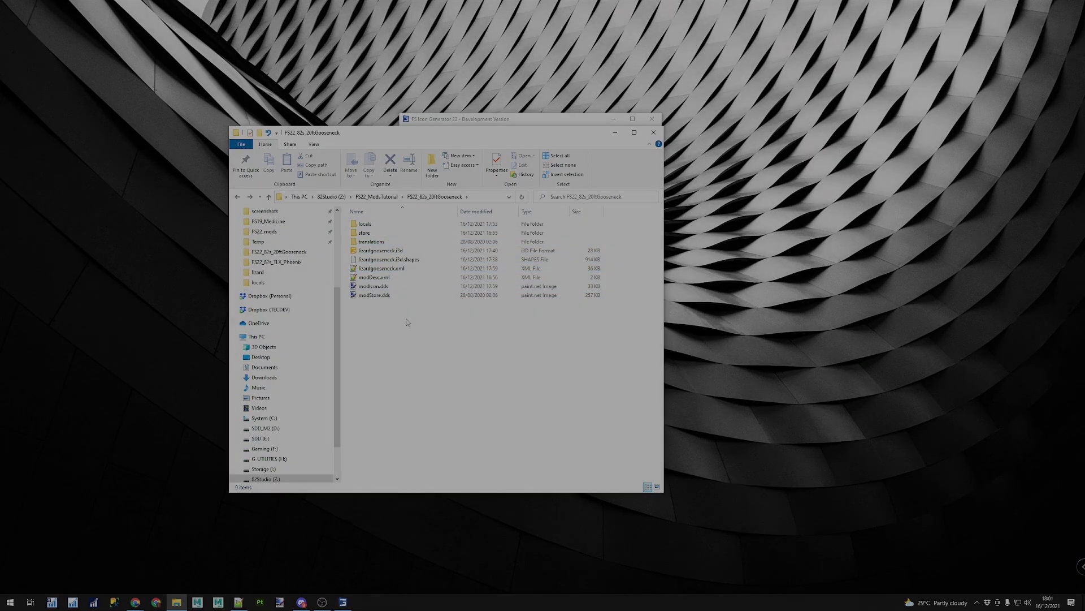